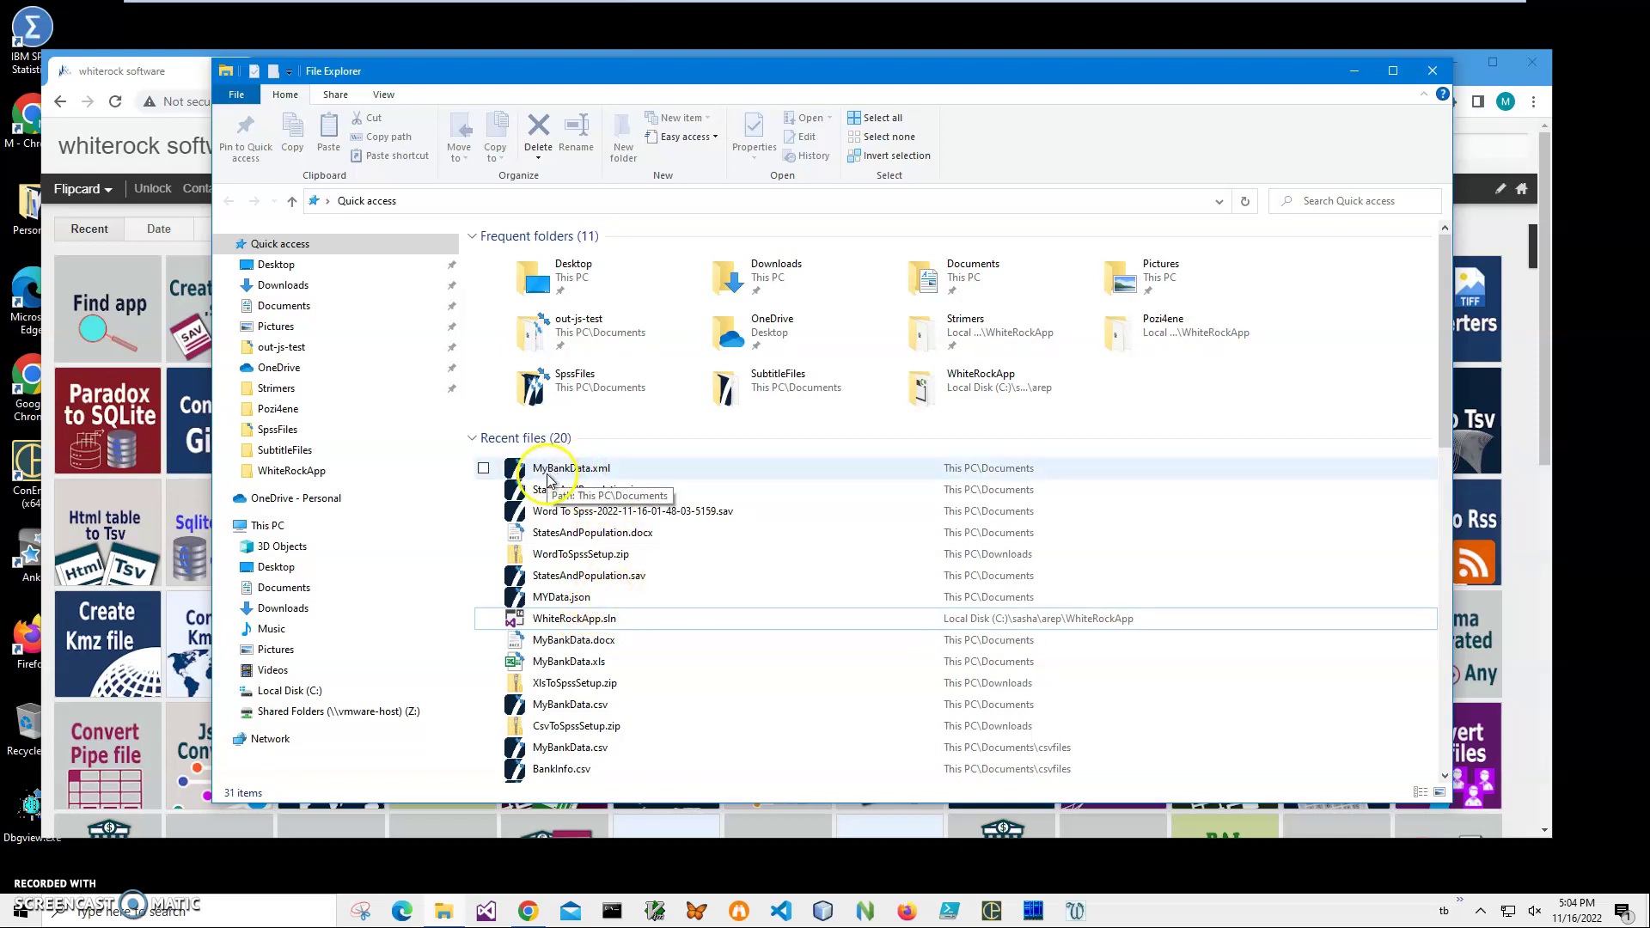
- Open MyBankData.xml from File Explorer's Recent files in Notepad using Open with
right_click(567, 470)
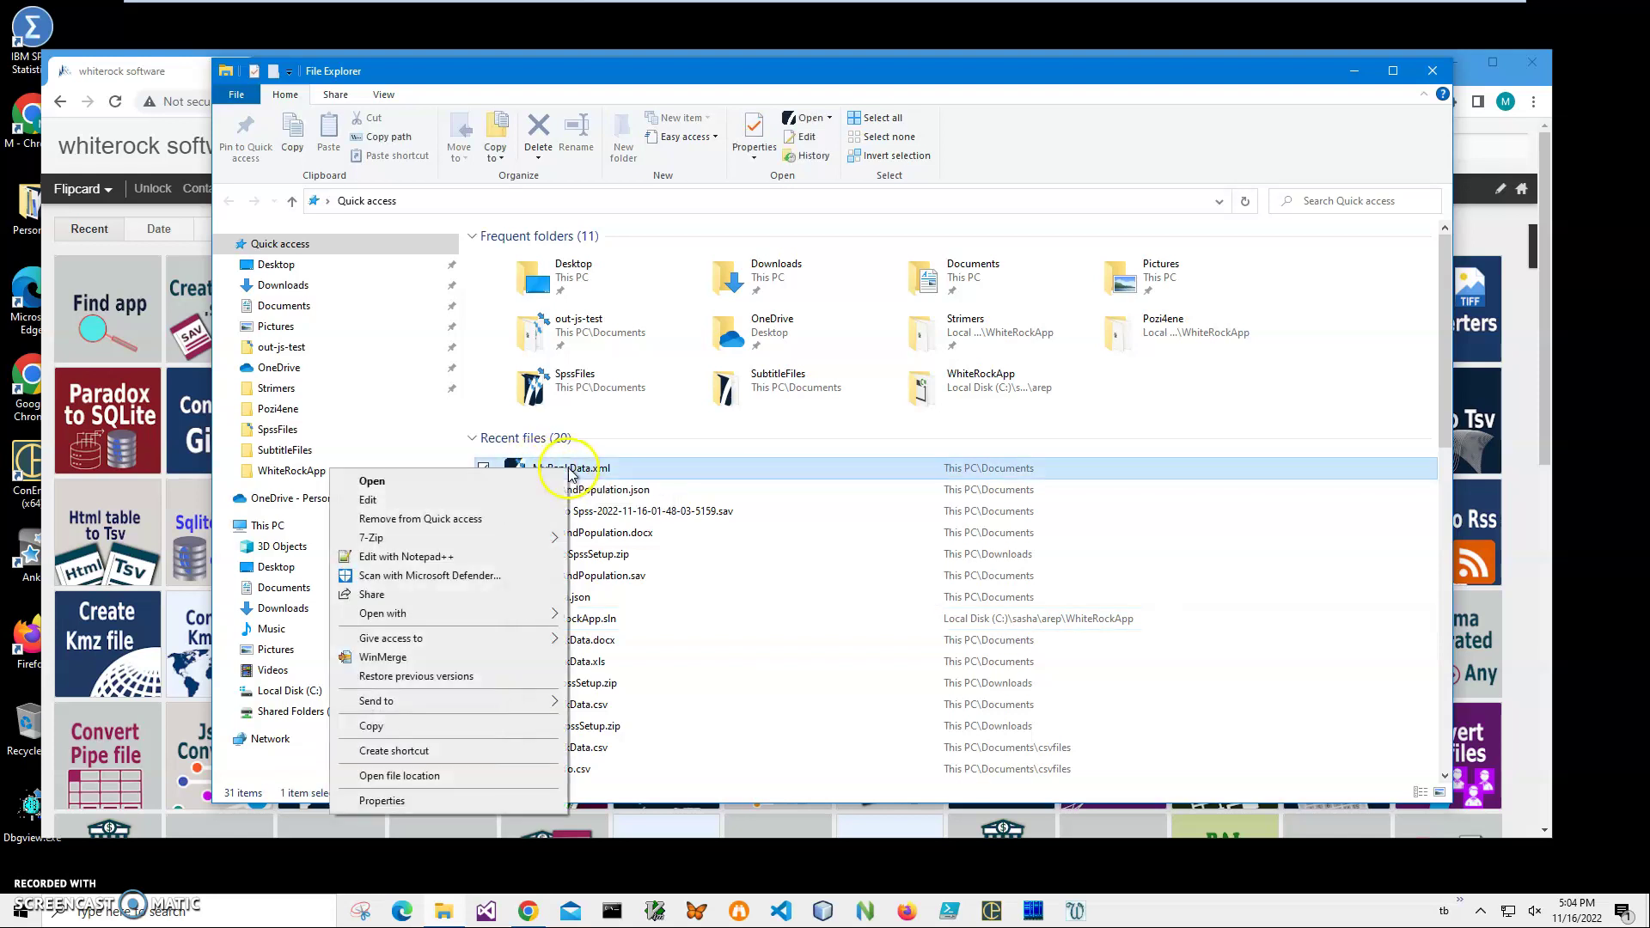
mouse_move(423, 614)
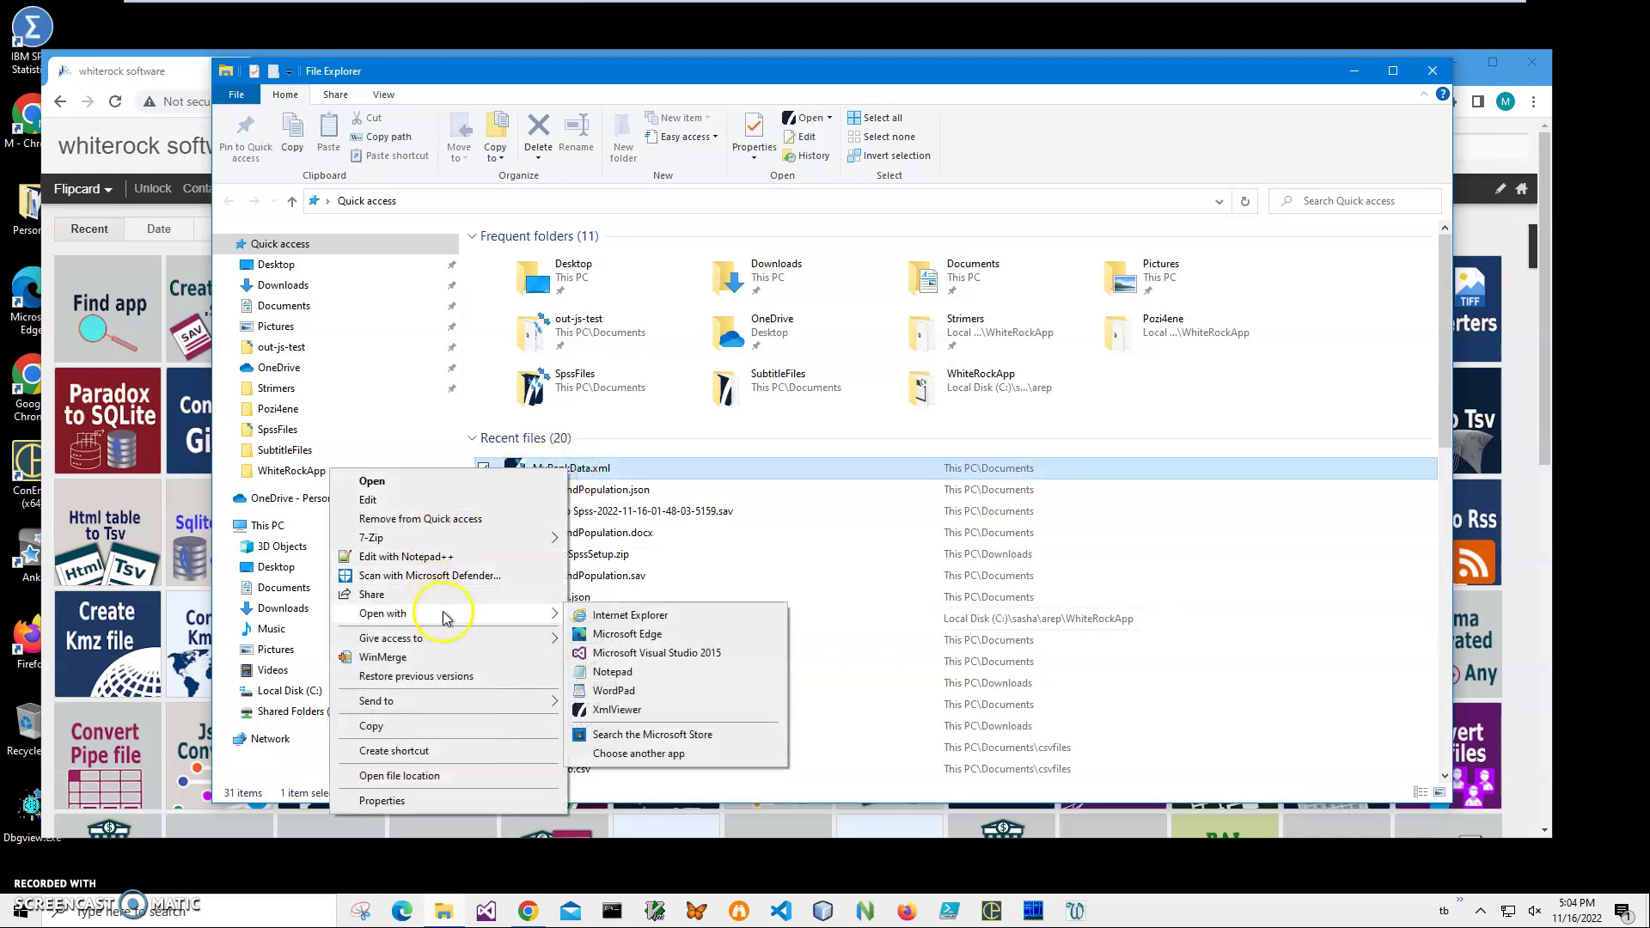
left_click(628, 673)
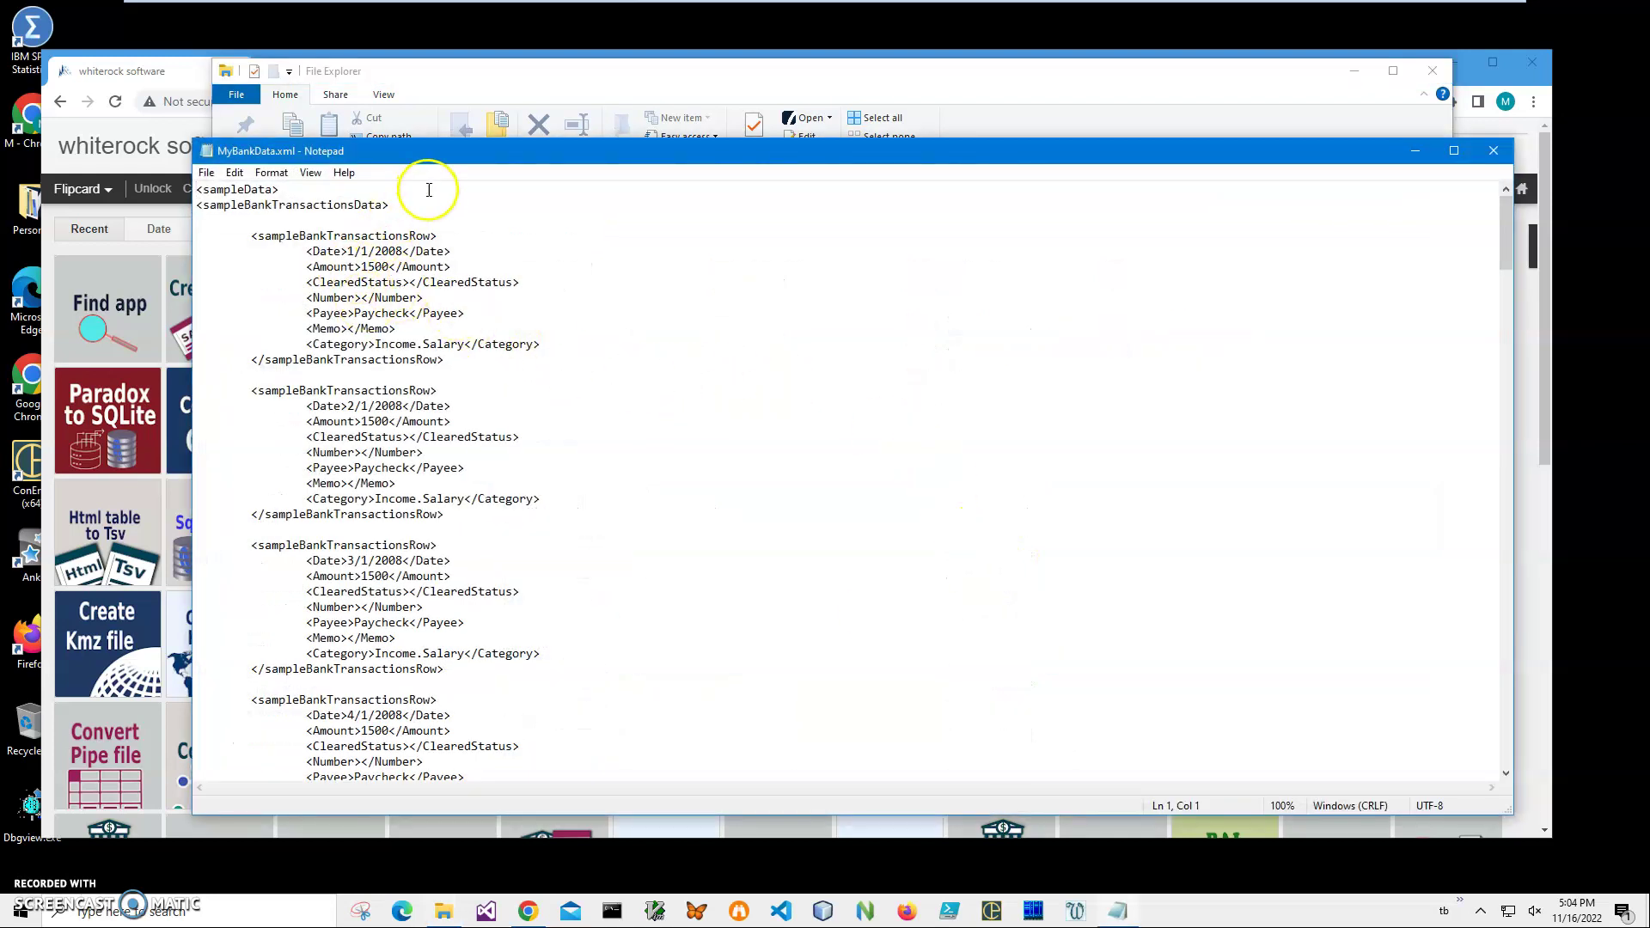
- Inspect the root tags and the first sampleBankTransactionsRow record, then close Notepad
left_click_drag(390, 205, 204, 190)
left_click_drag(456, 250, 109, 143)
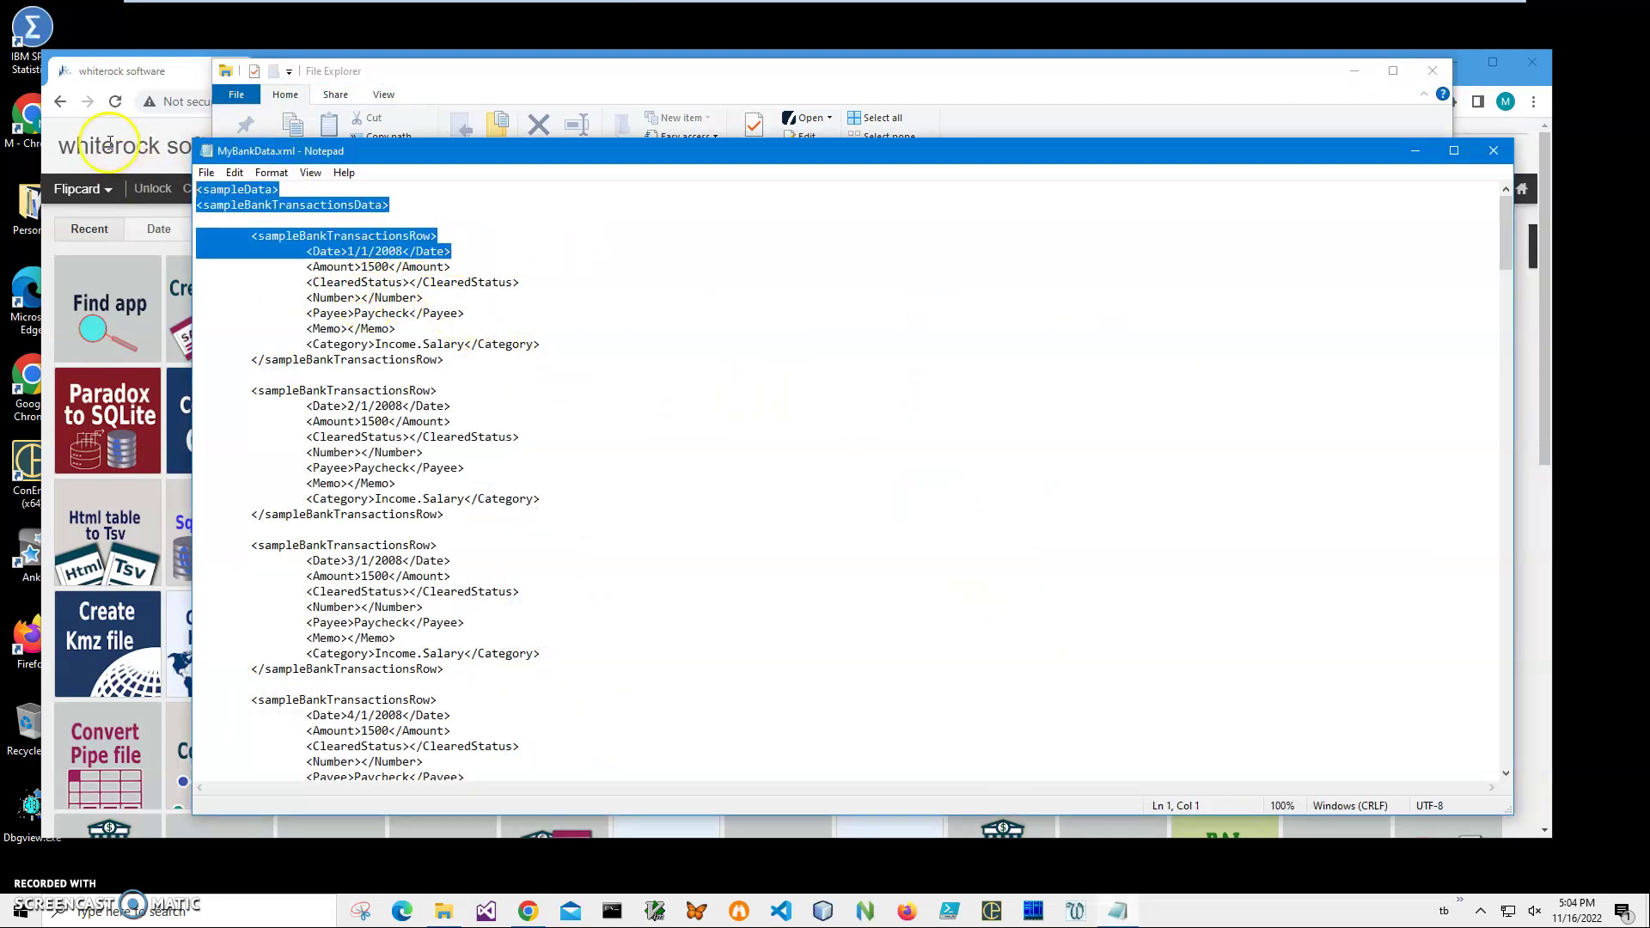
left_click(300, 218)
left_click_drag(252, 236, 504, 358)
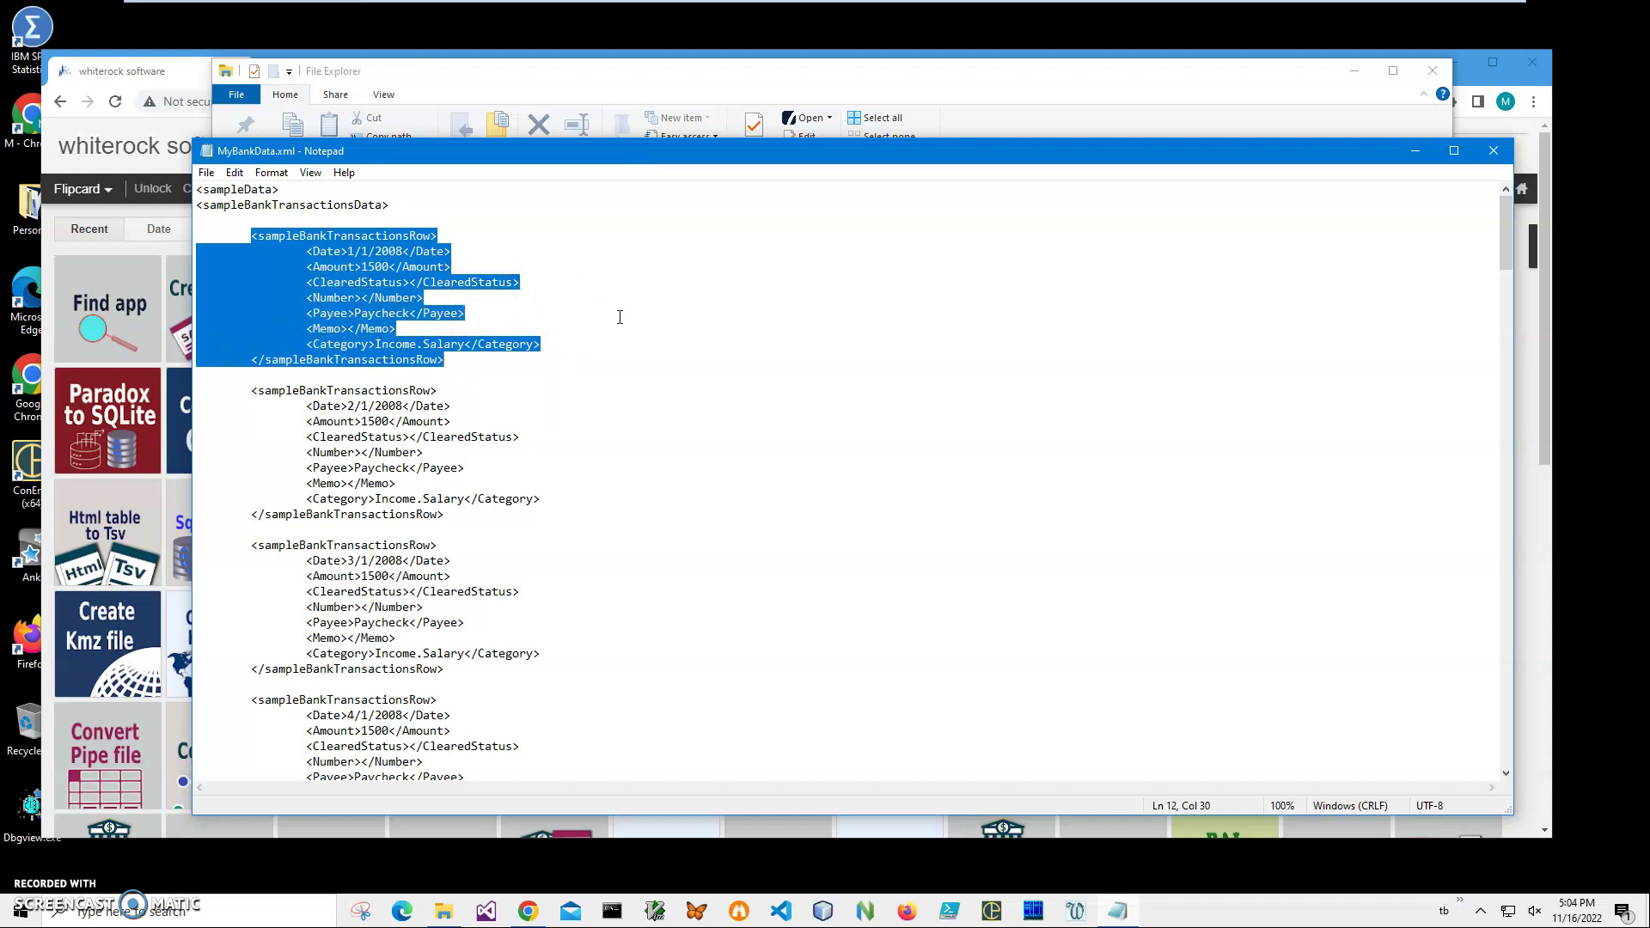
left_click(577, 320)
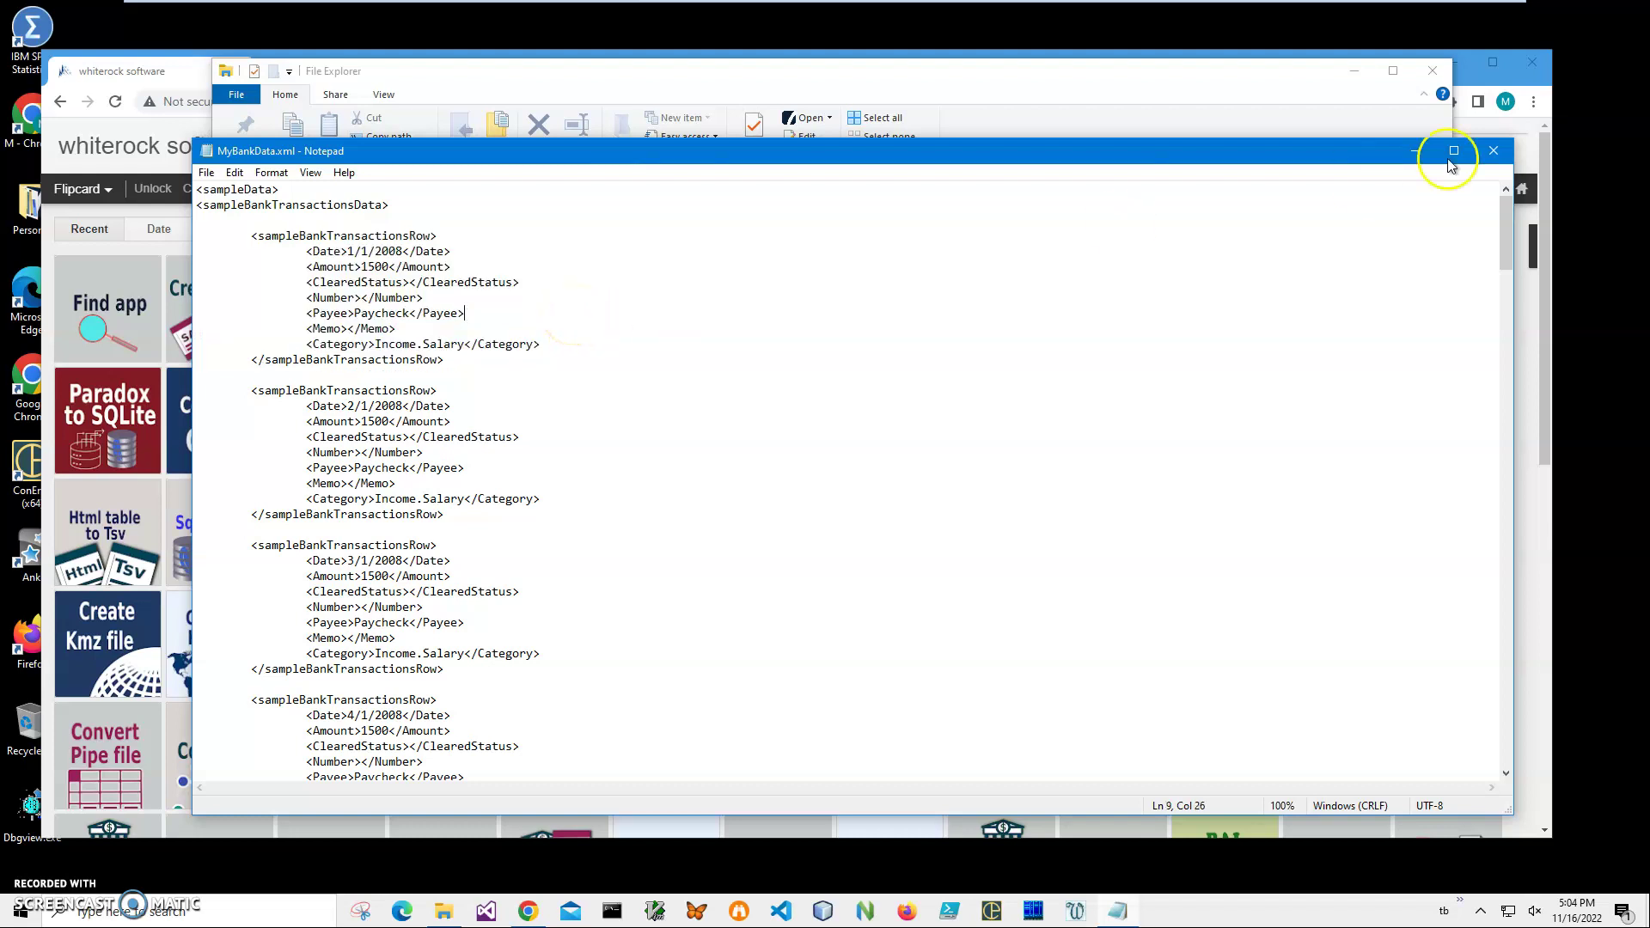
left_click(1494, 150)
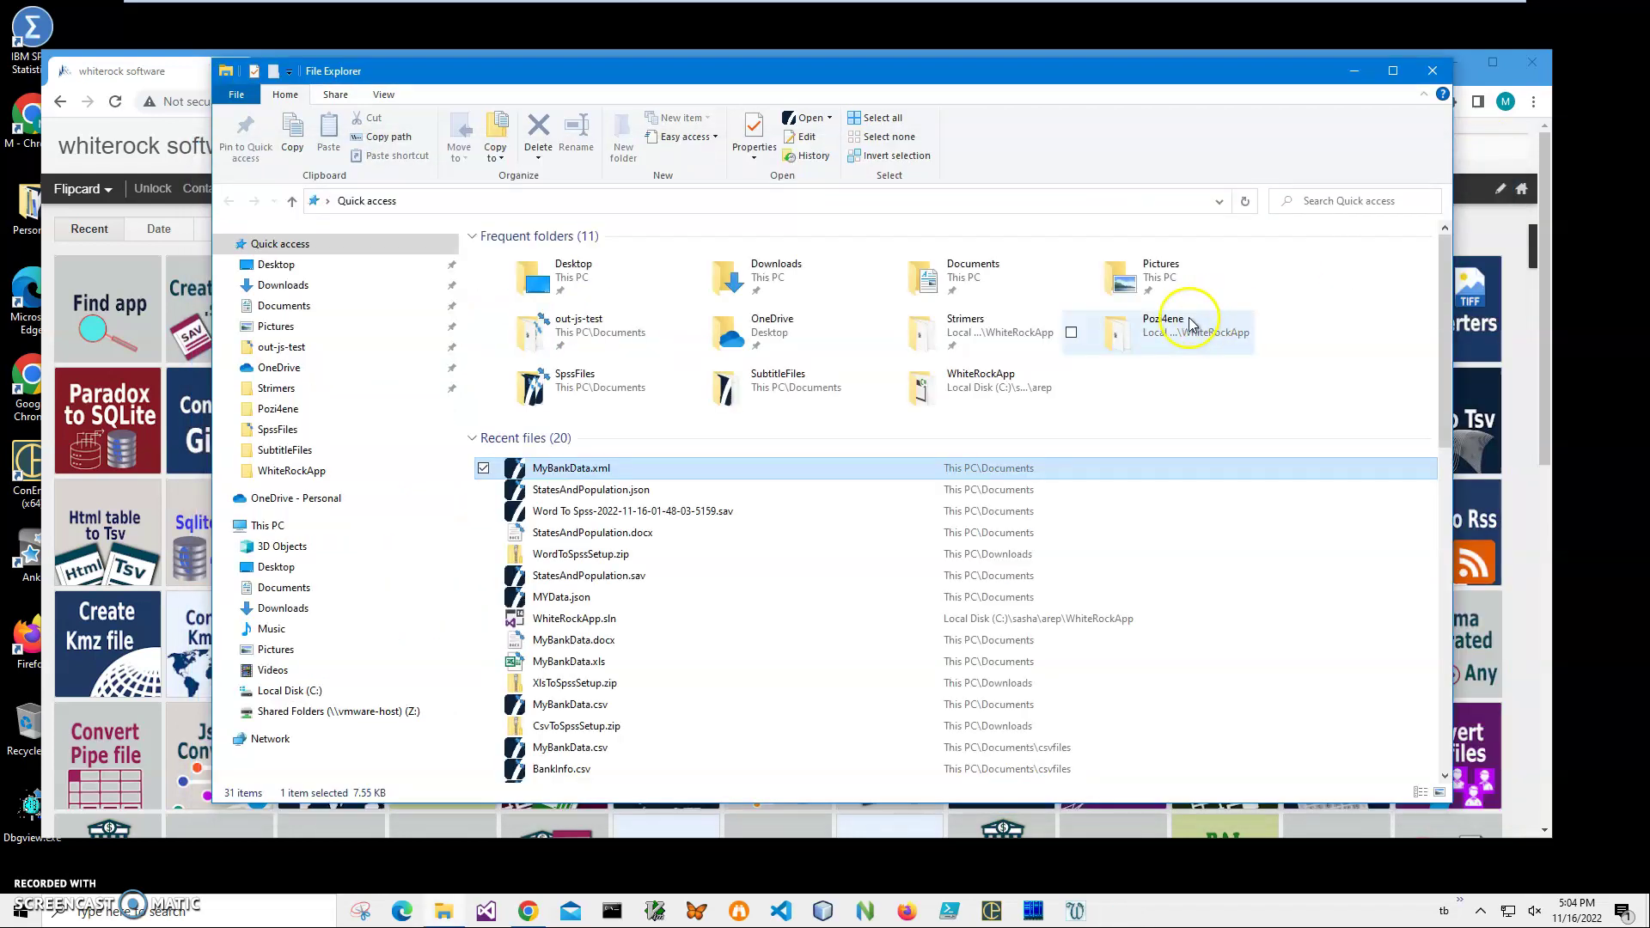
double_click(579, 471)
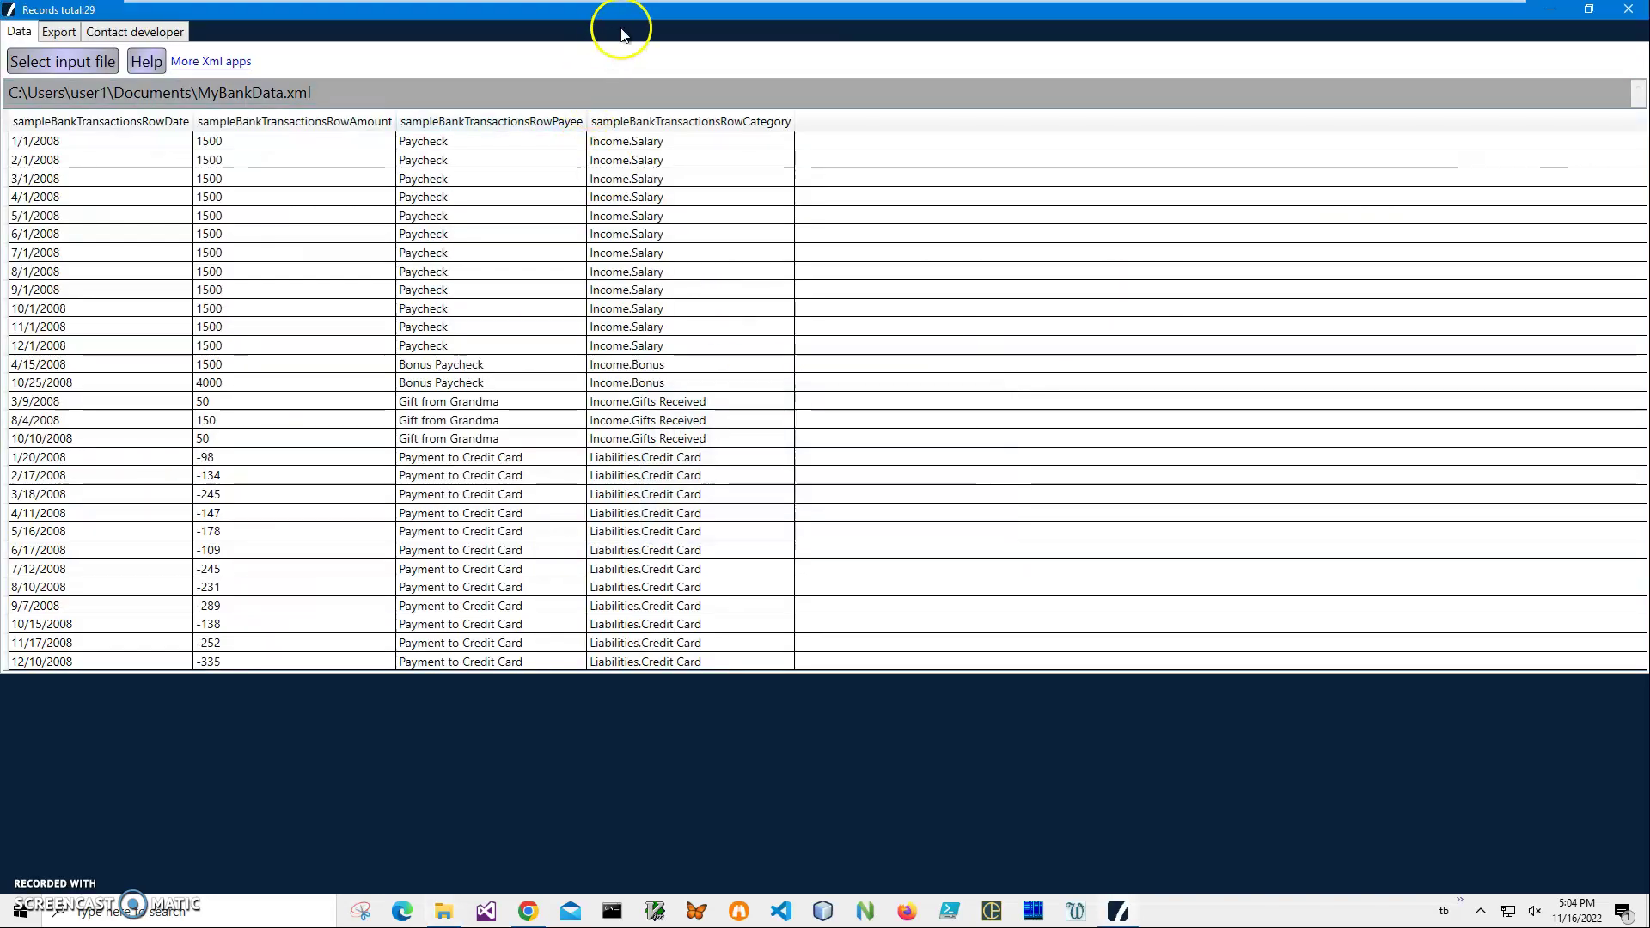
double_click(630, 11)
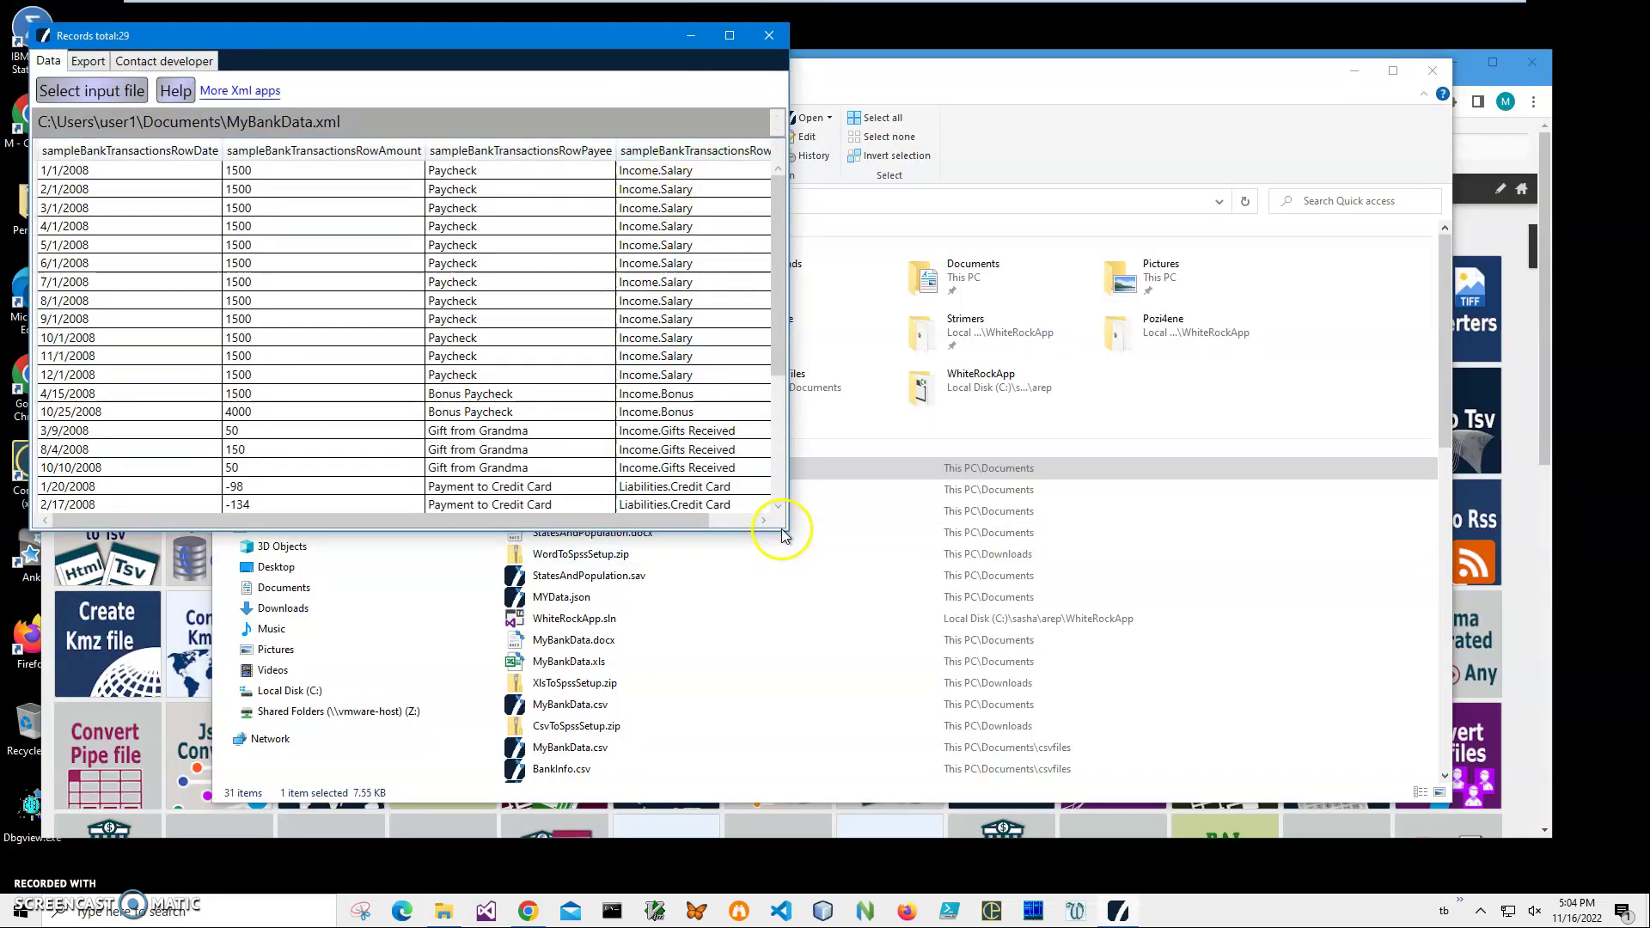
left_click_drag(785, 526, 1212, 773)
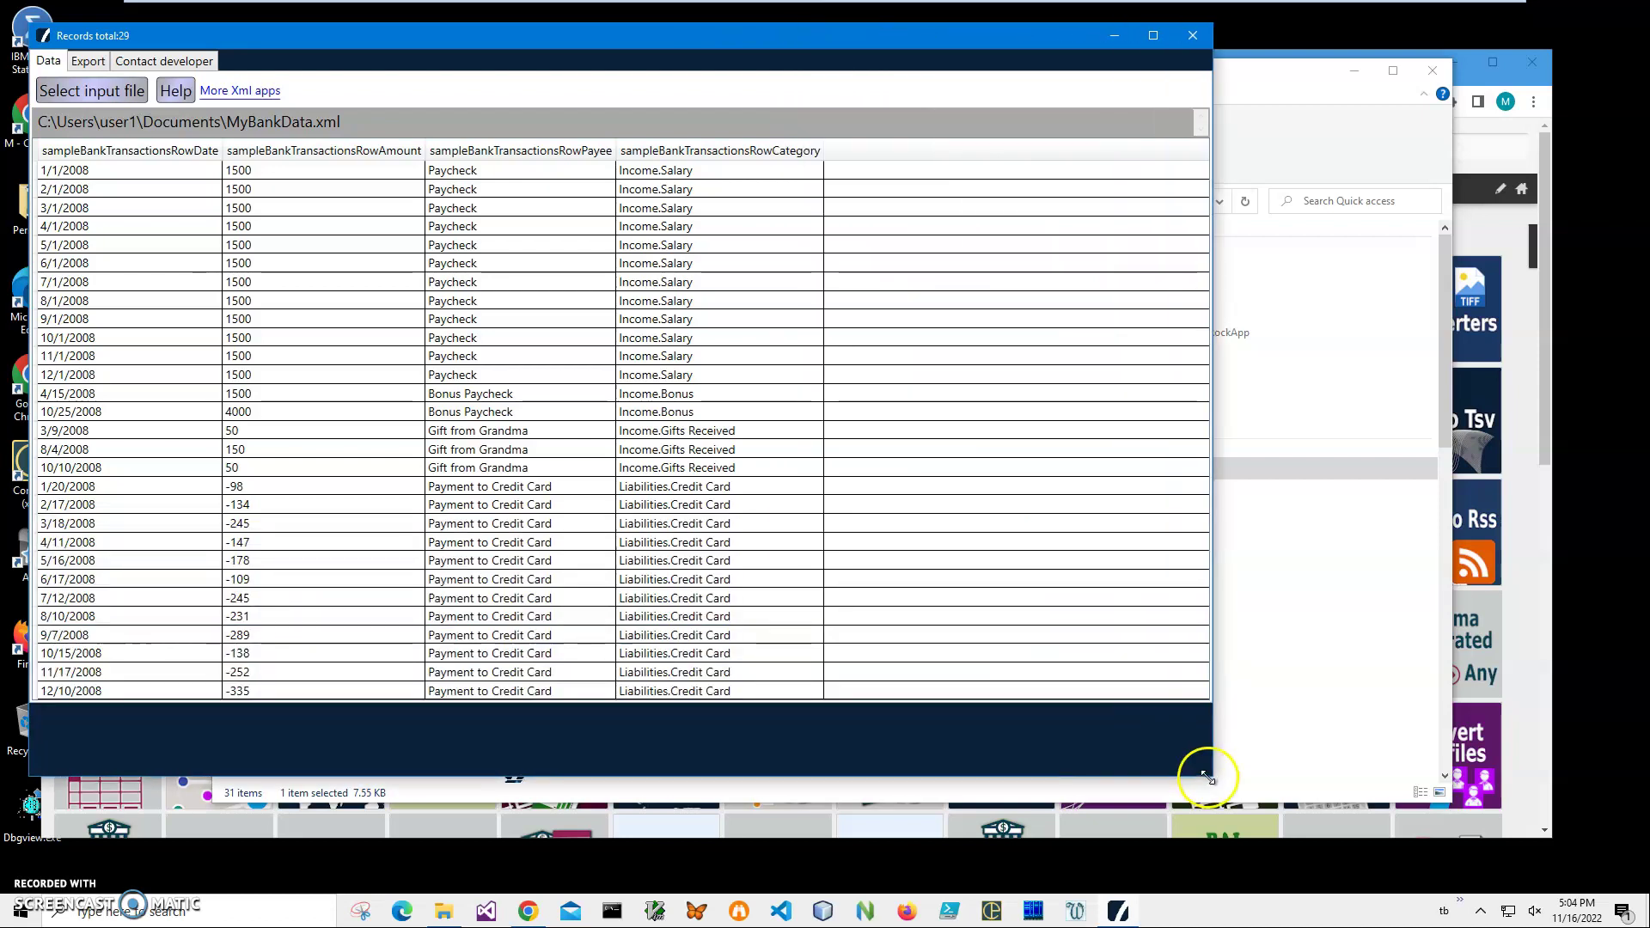
left_click(89, 64)
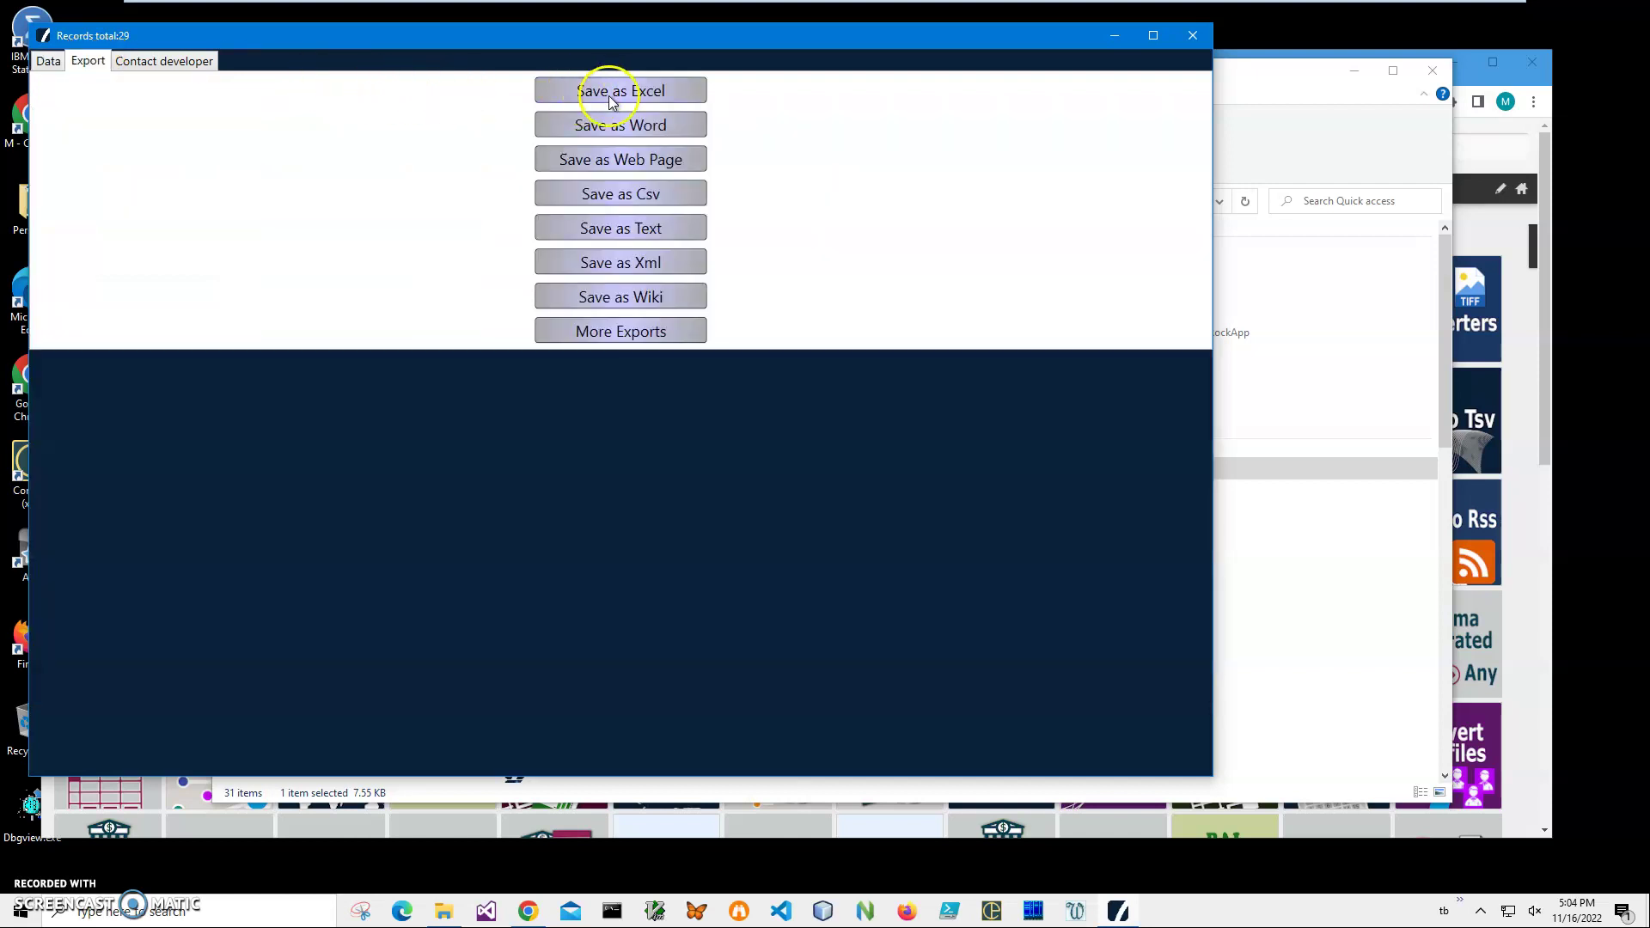
left_click(50, 64)
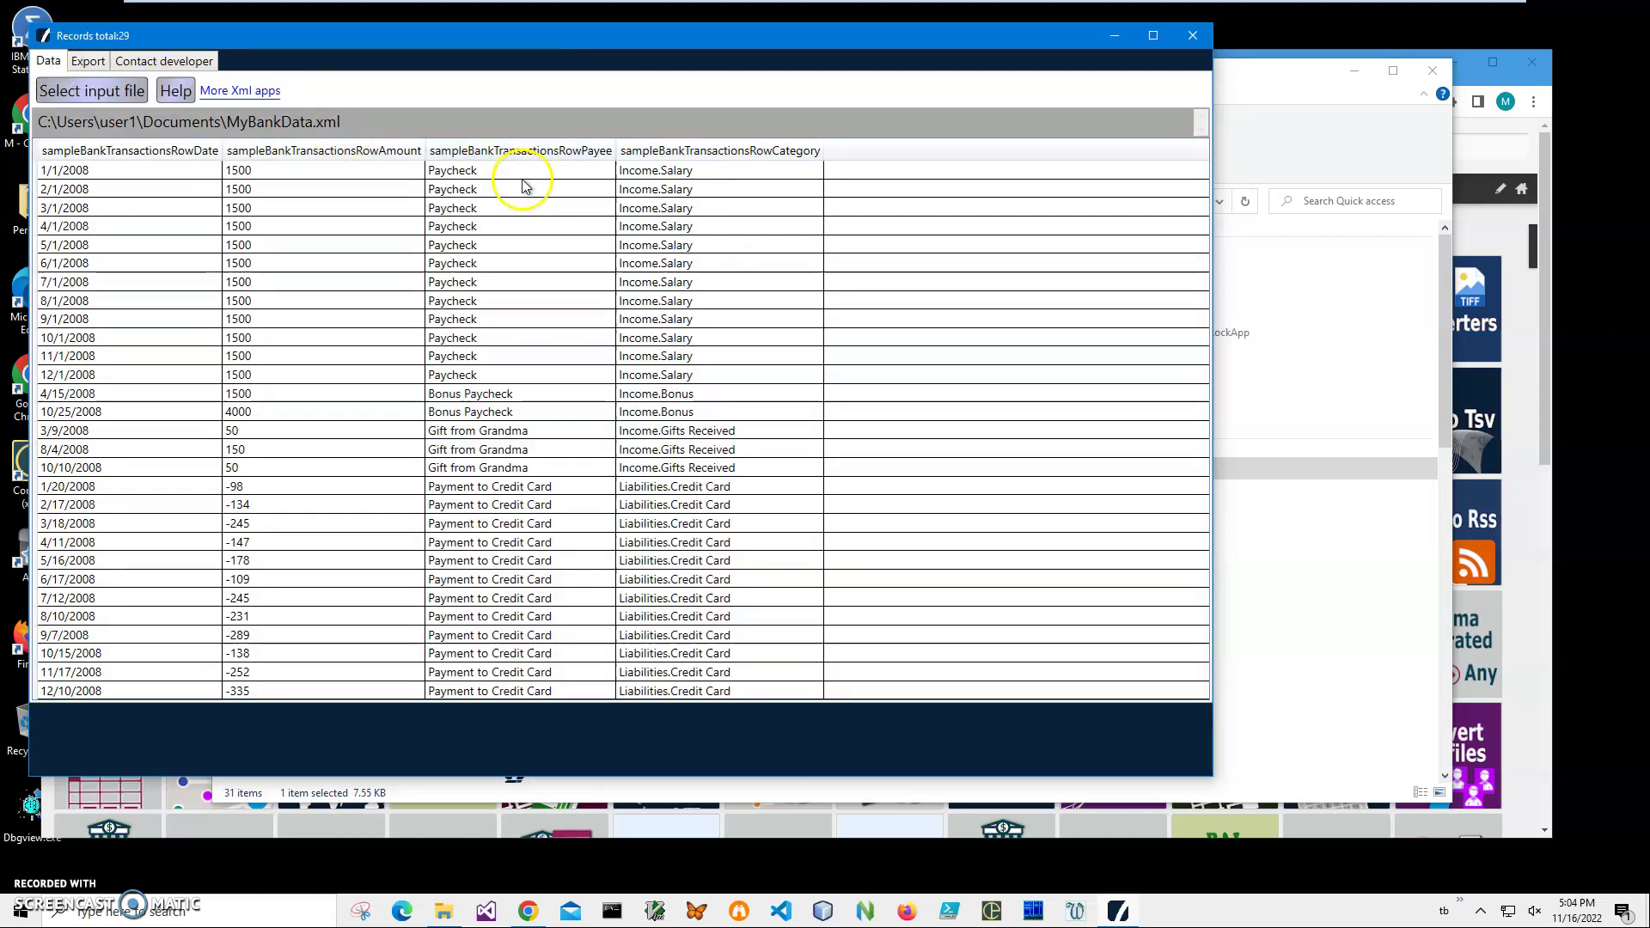
left_click_drag(520, 217, 509, 356)
left_click_drag(507, 416, 516, 579)
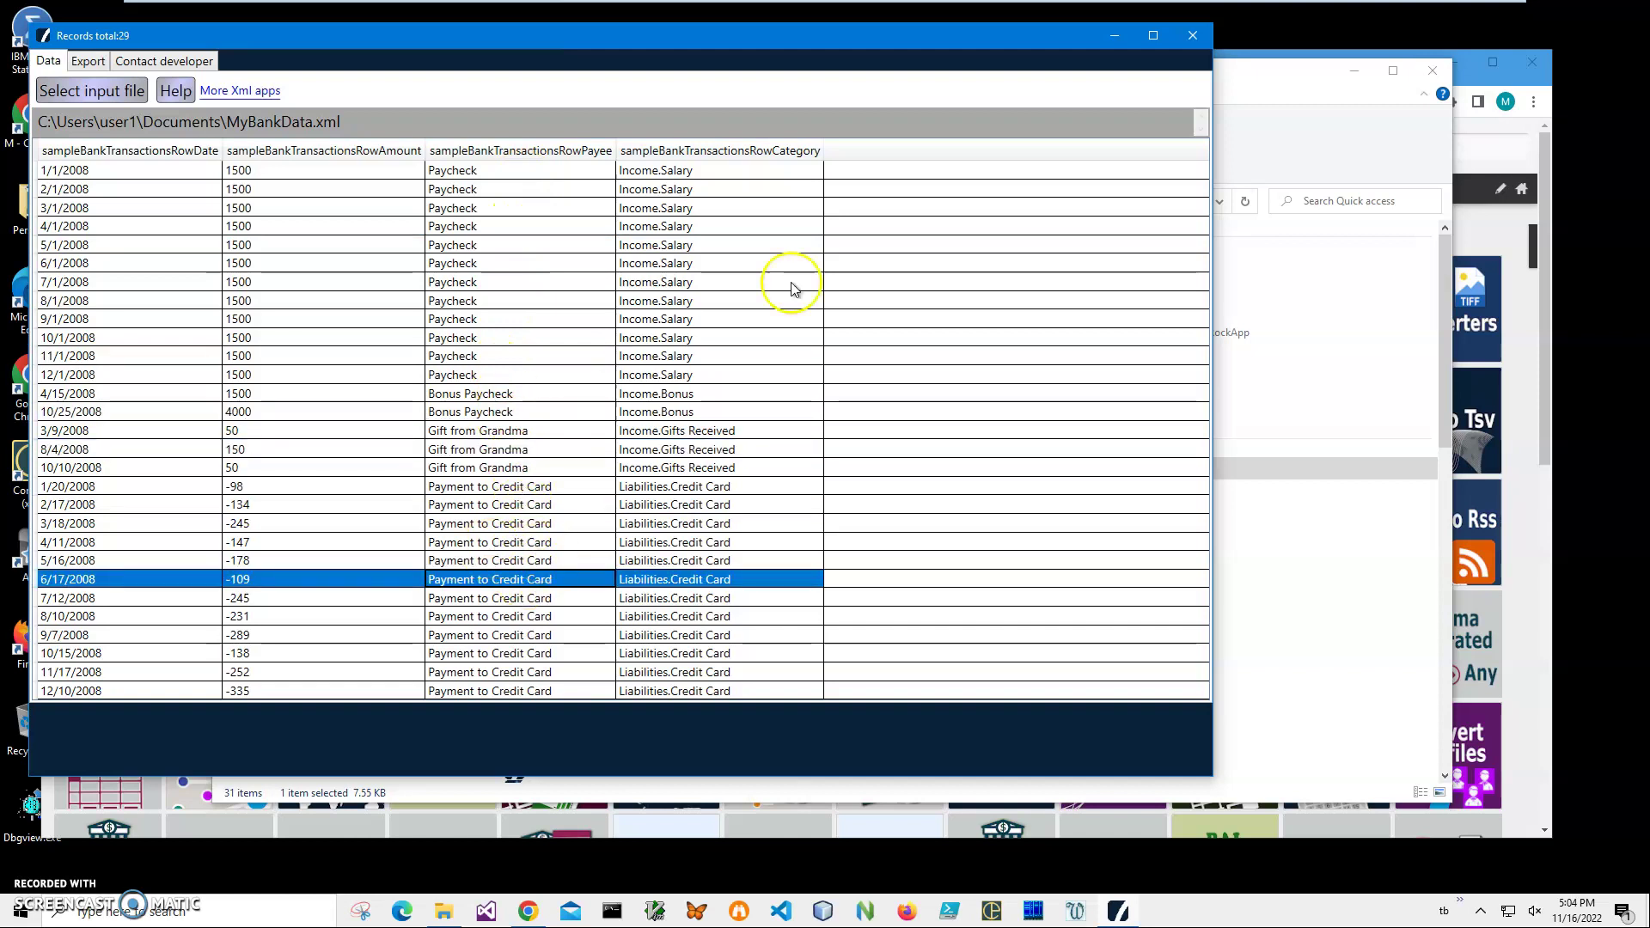
left_click(1190, 39)
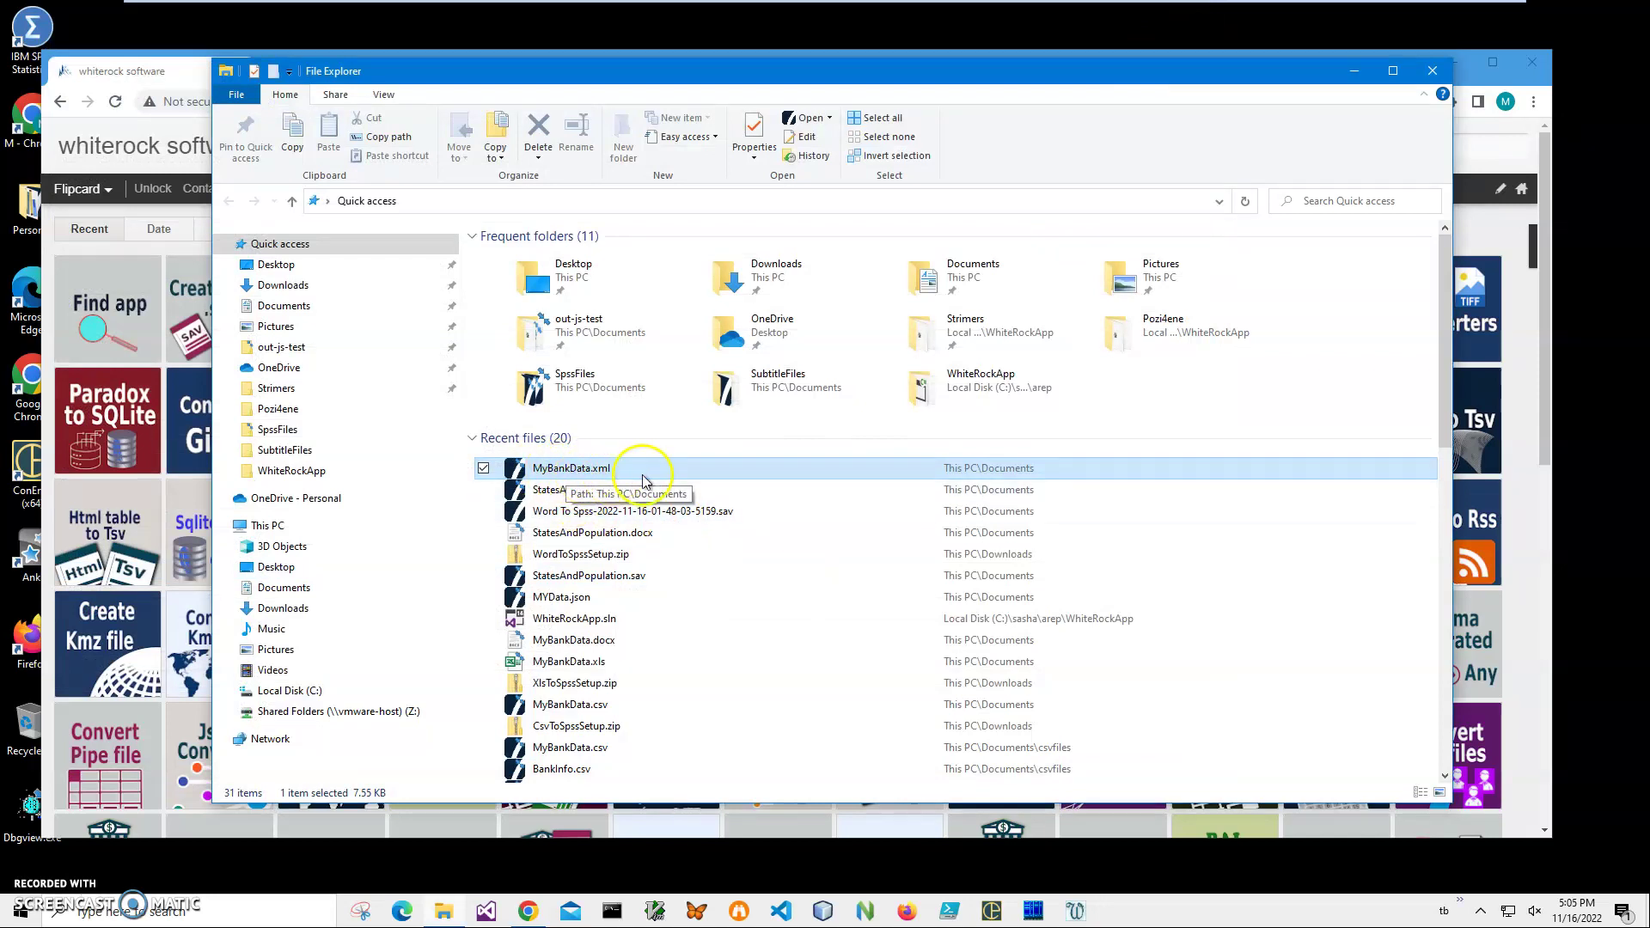
- Search the Whiterock Software site for 'spss' and open the 'from excel csv to spss tutorial' article
left_click(1430, 71)
left_click(1371, 150)
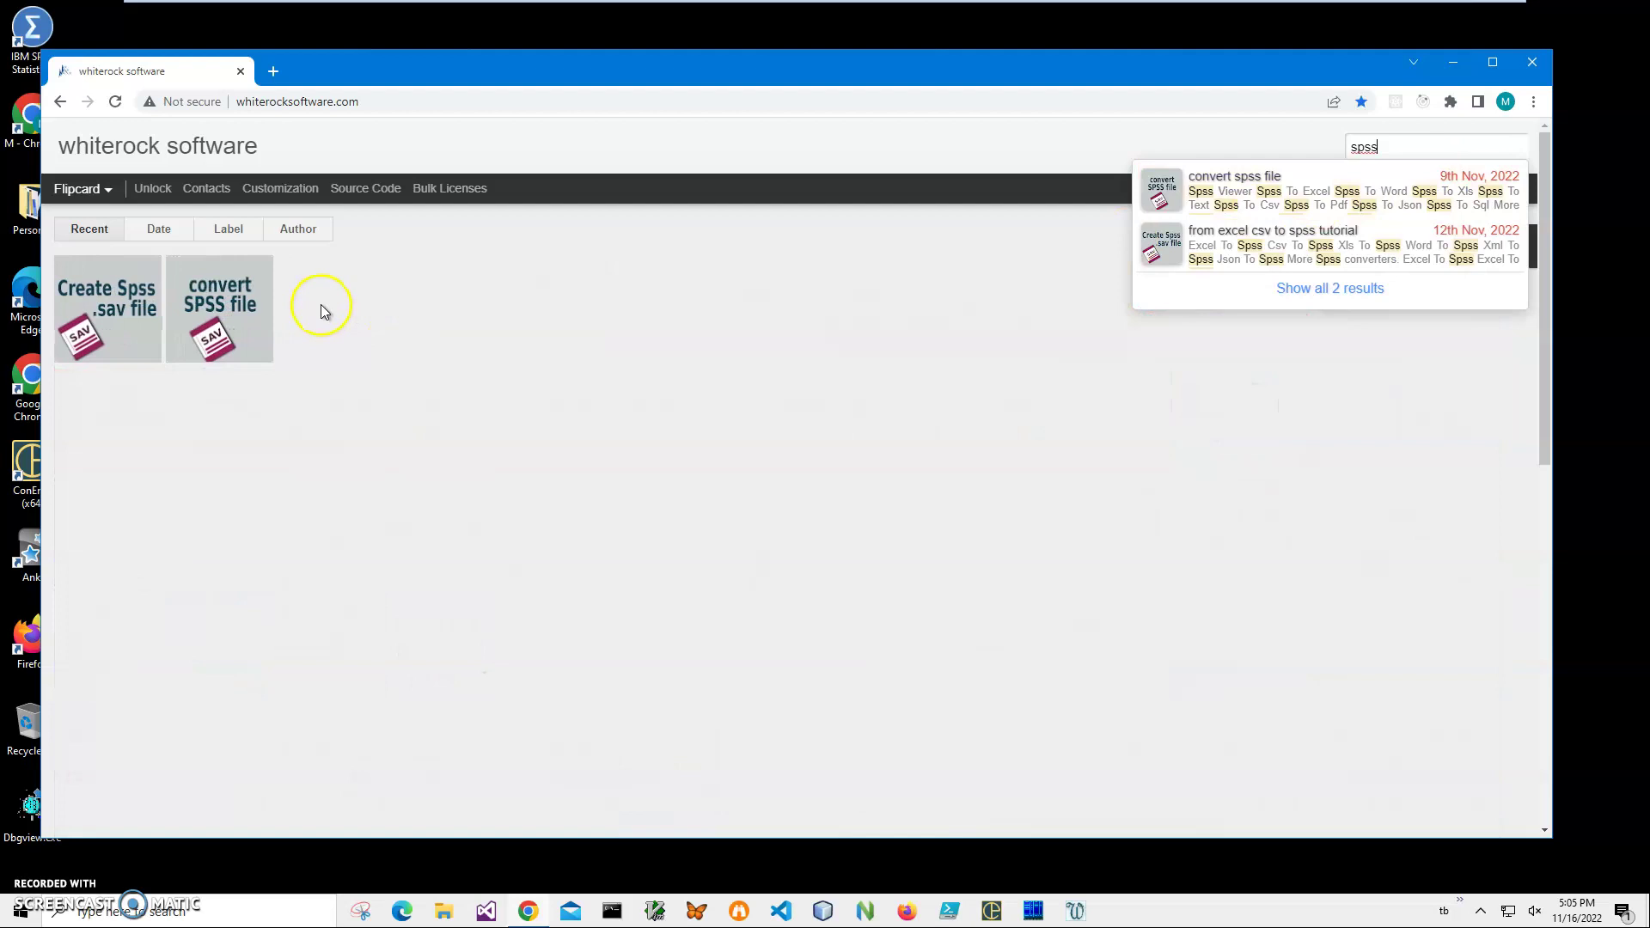
left_click(102, 288)
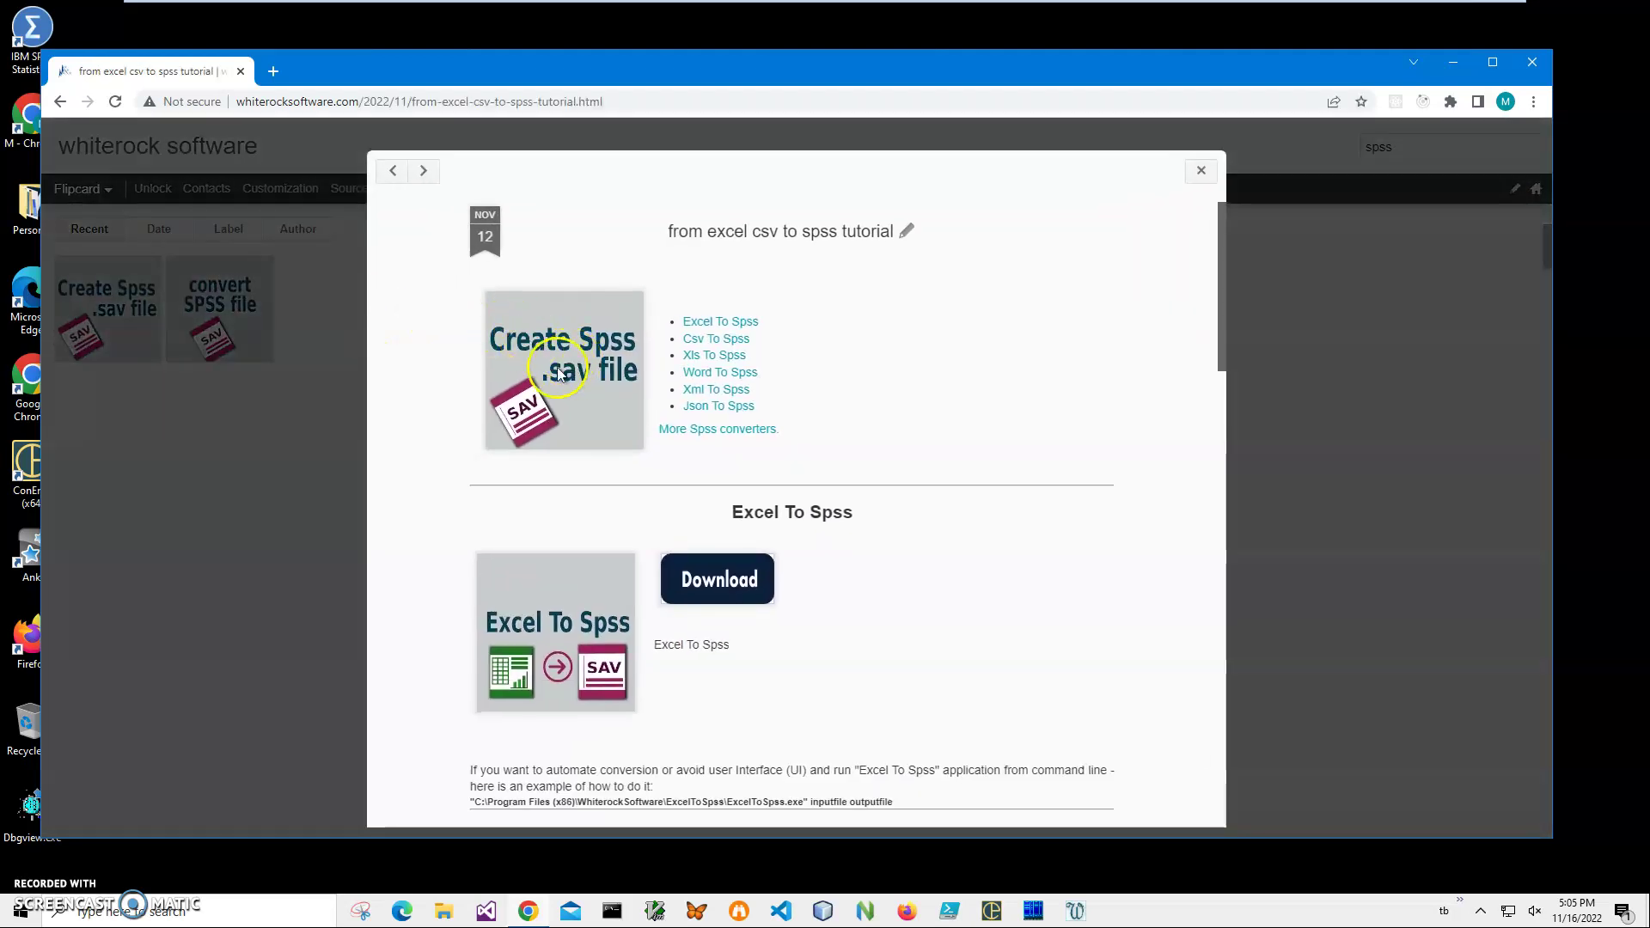
- Download XmlToSpssSetup.zip from the Xml To Spss entry and open it
left_click(720, 391)
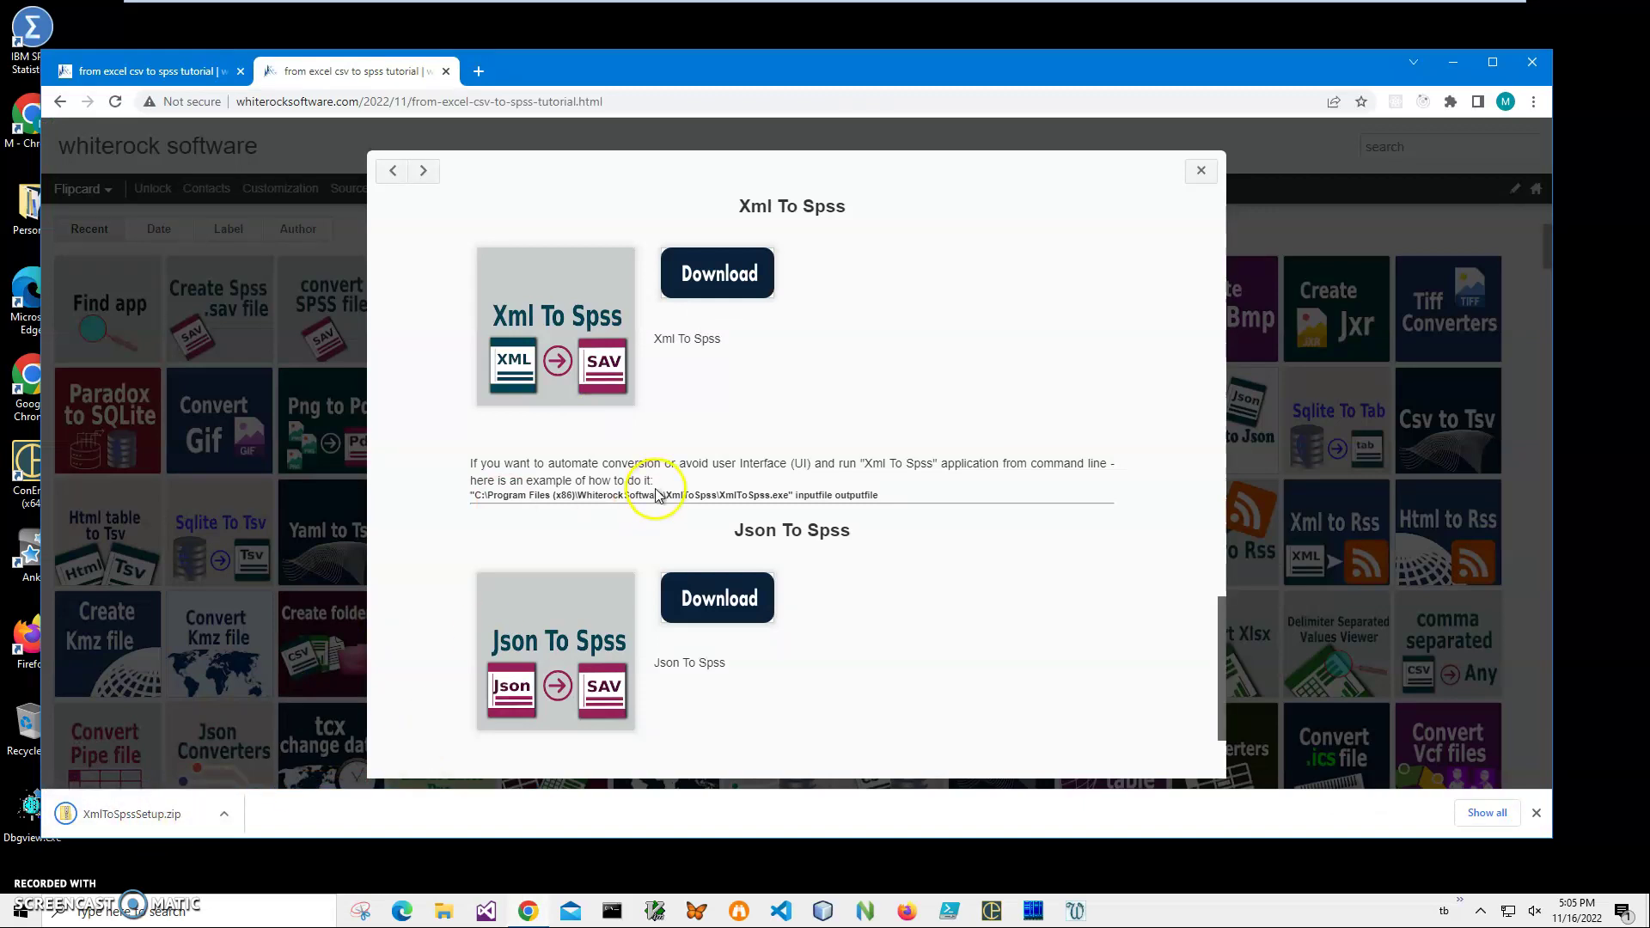
left_click(166, 810)
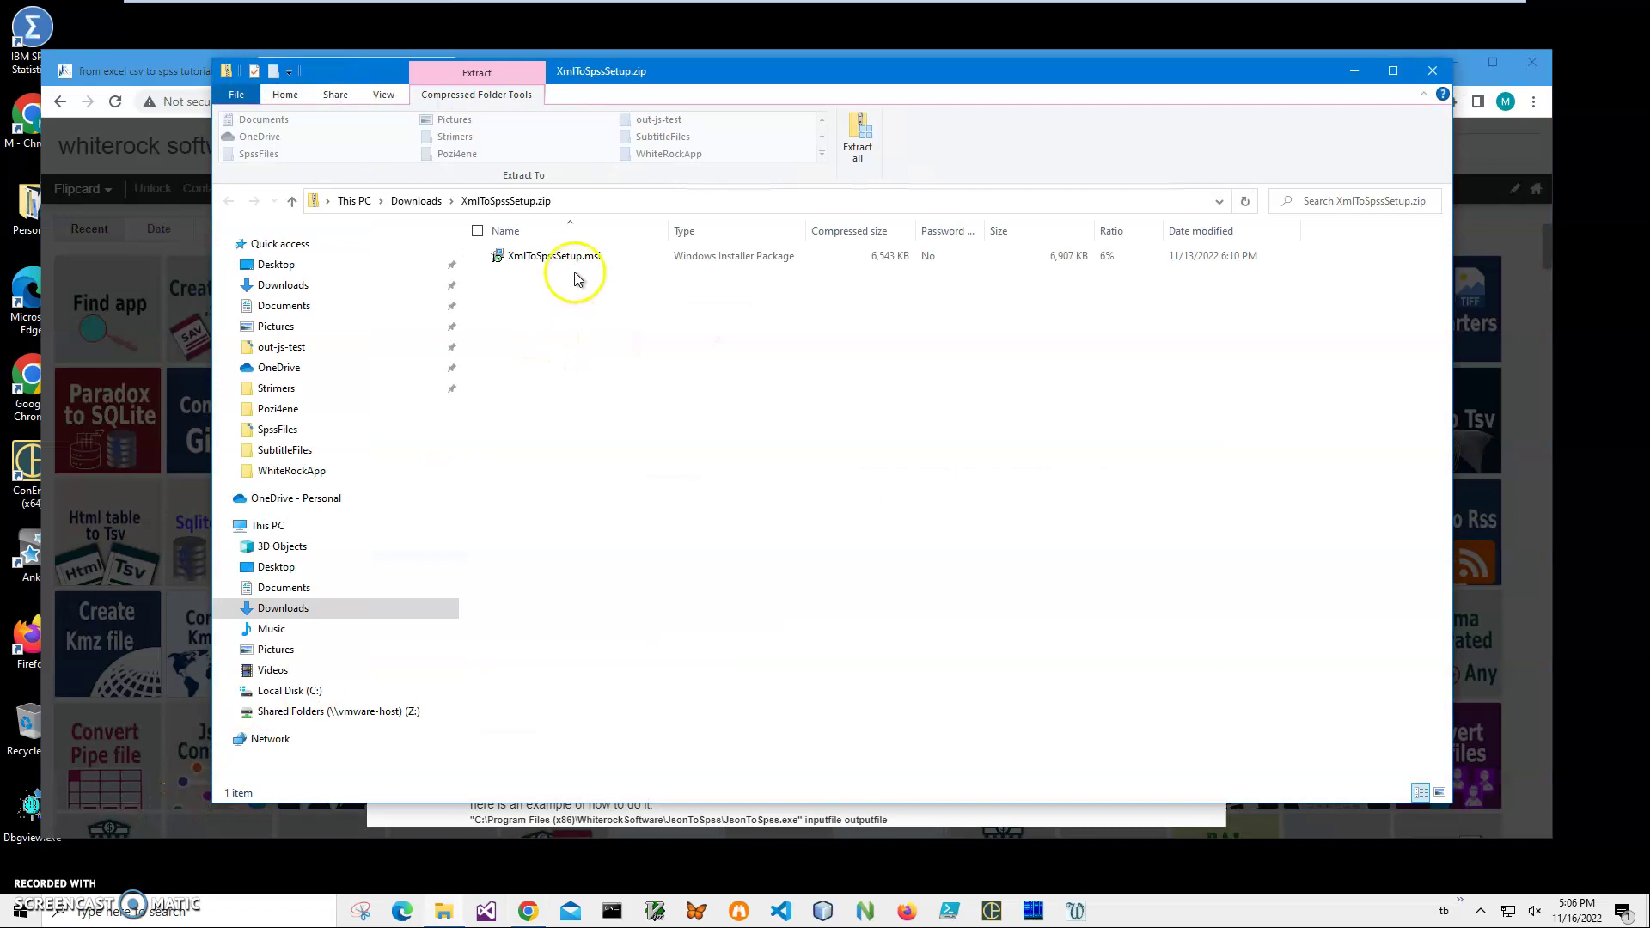
- Run XmlToSpssSetup.msi past the SmartScreen warning, finish the install, and close File Explorer
double_click(574, 260)
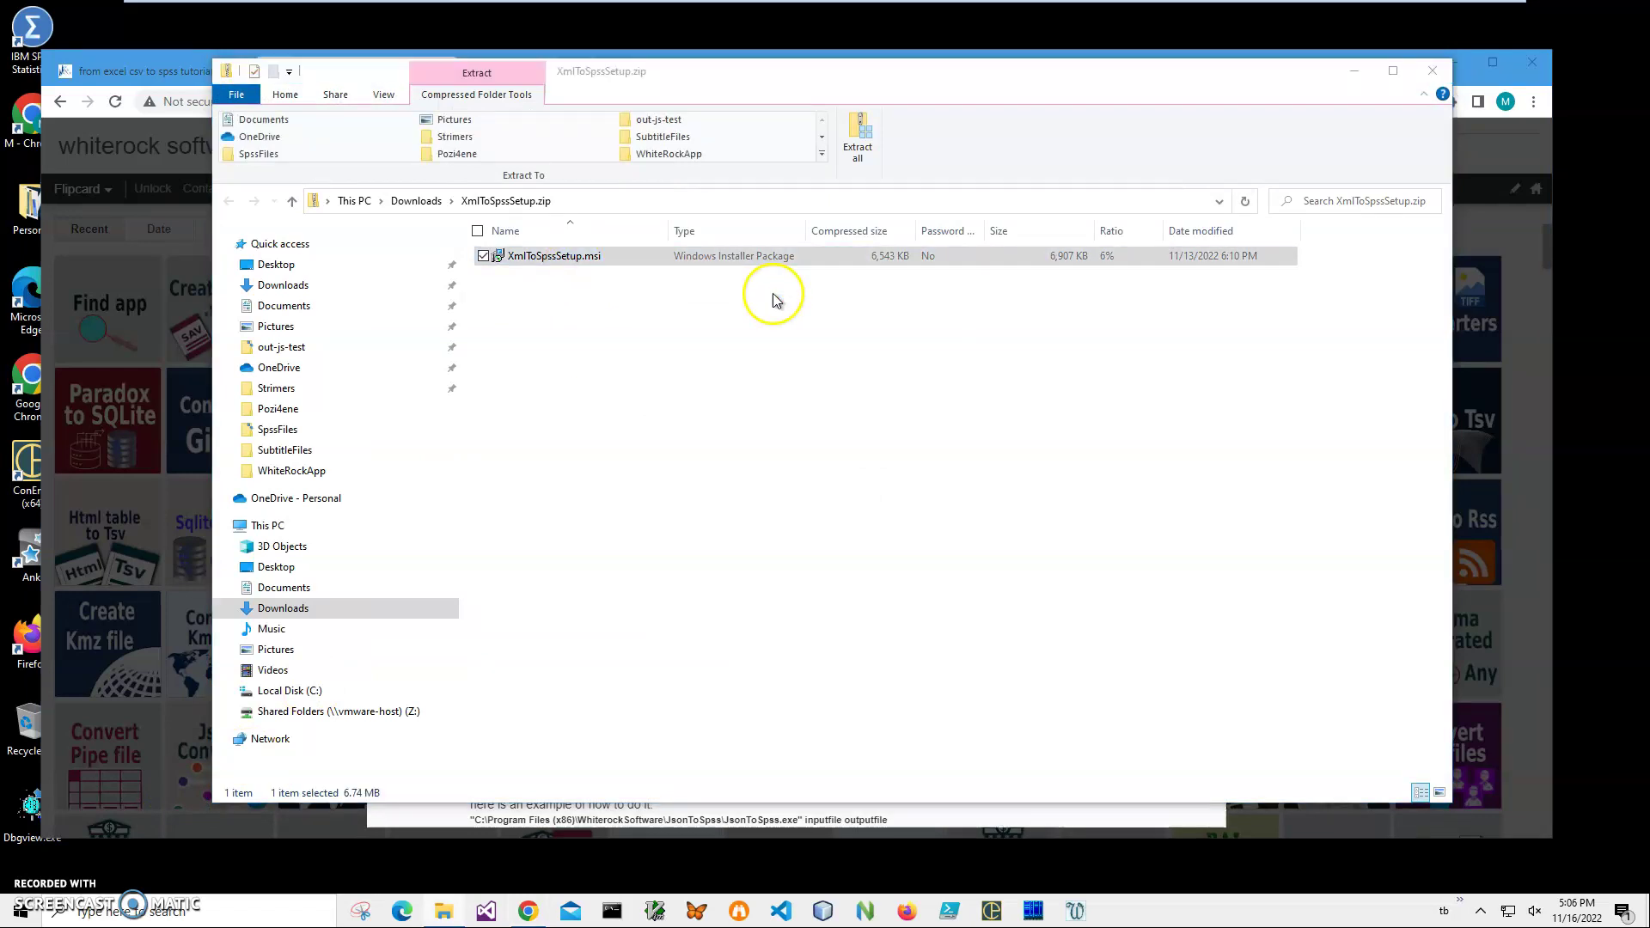
left_click(643, 331)
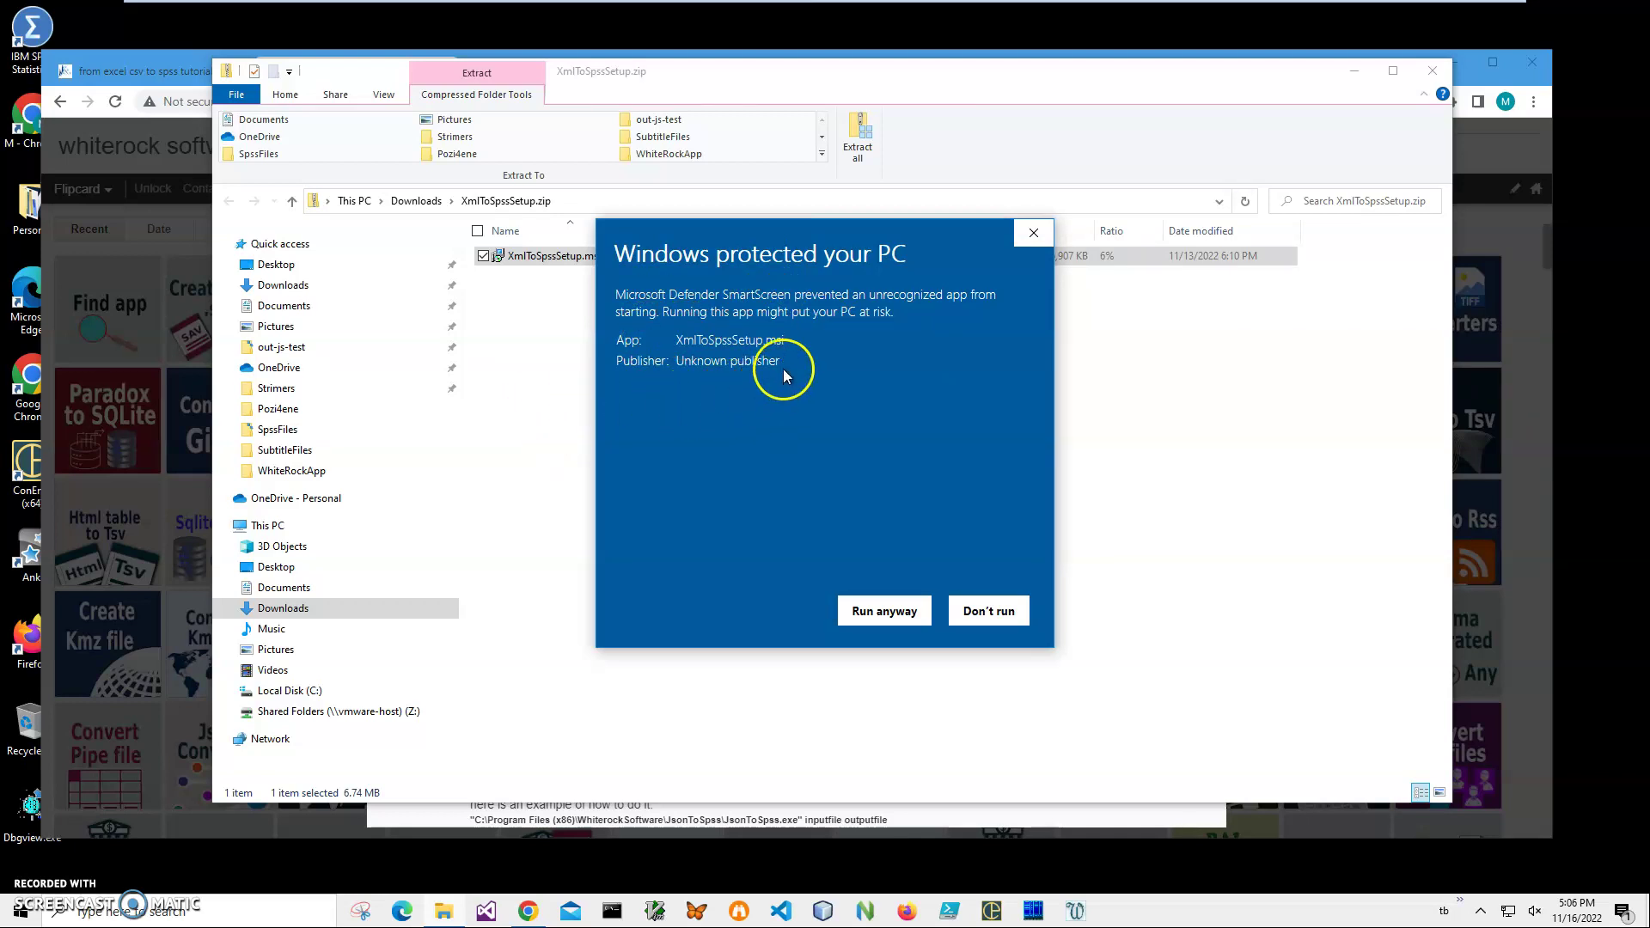
left_click_drag(783, 364, 608, 359)
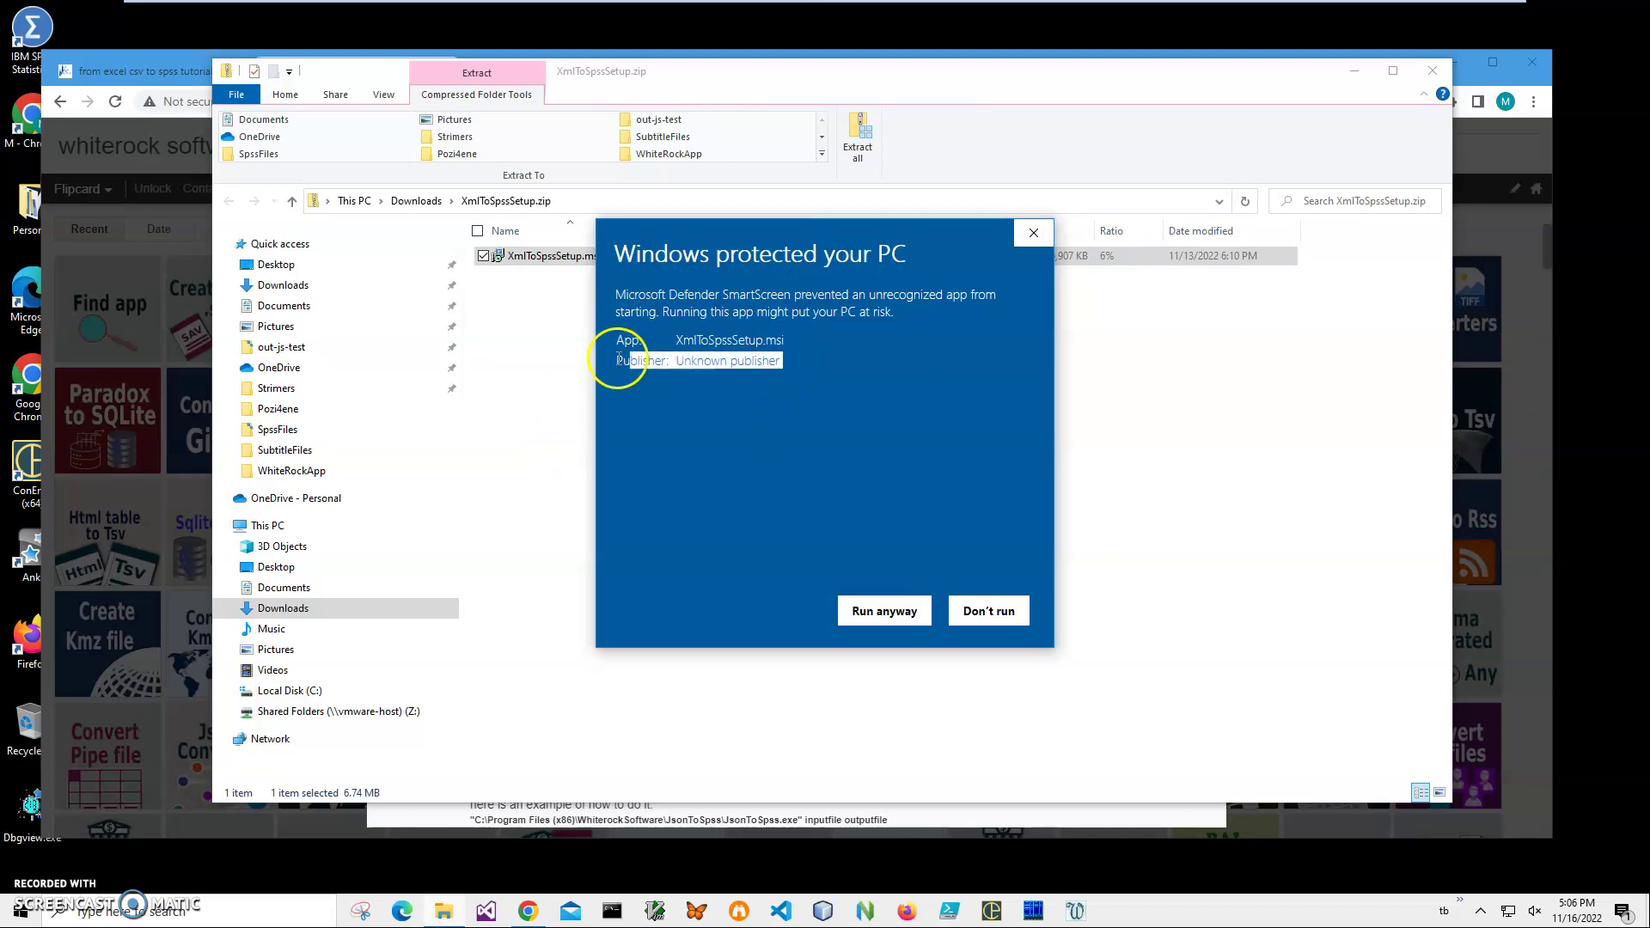
left_click(884, 611)
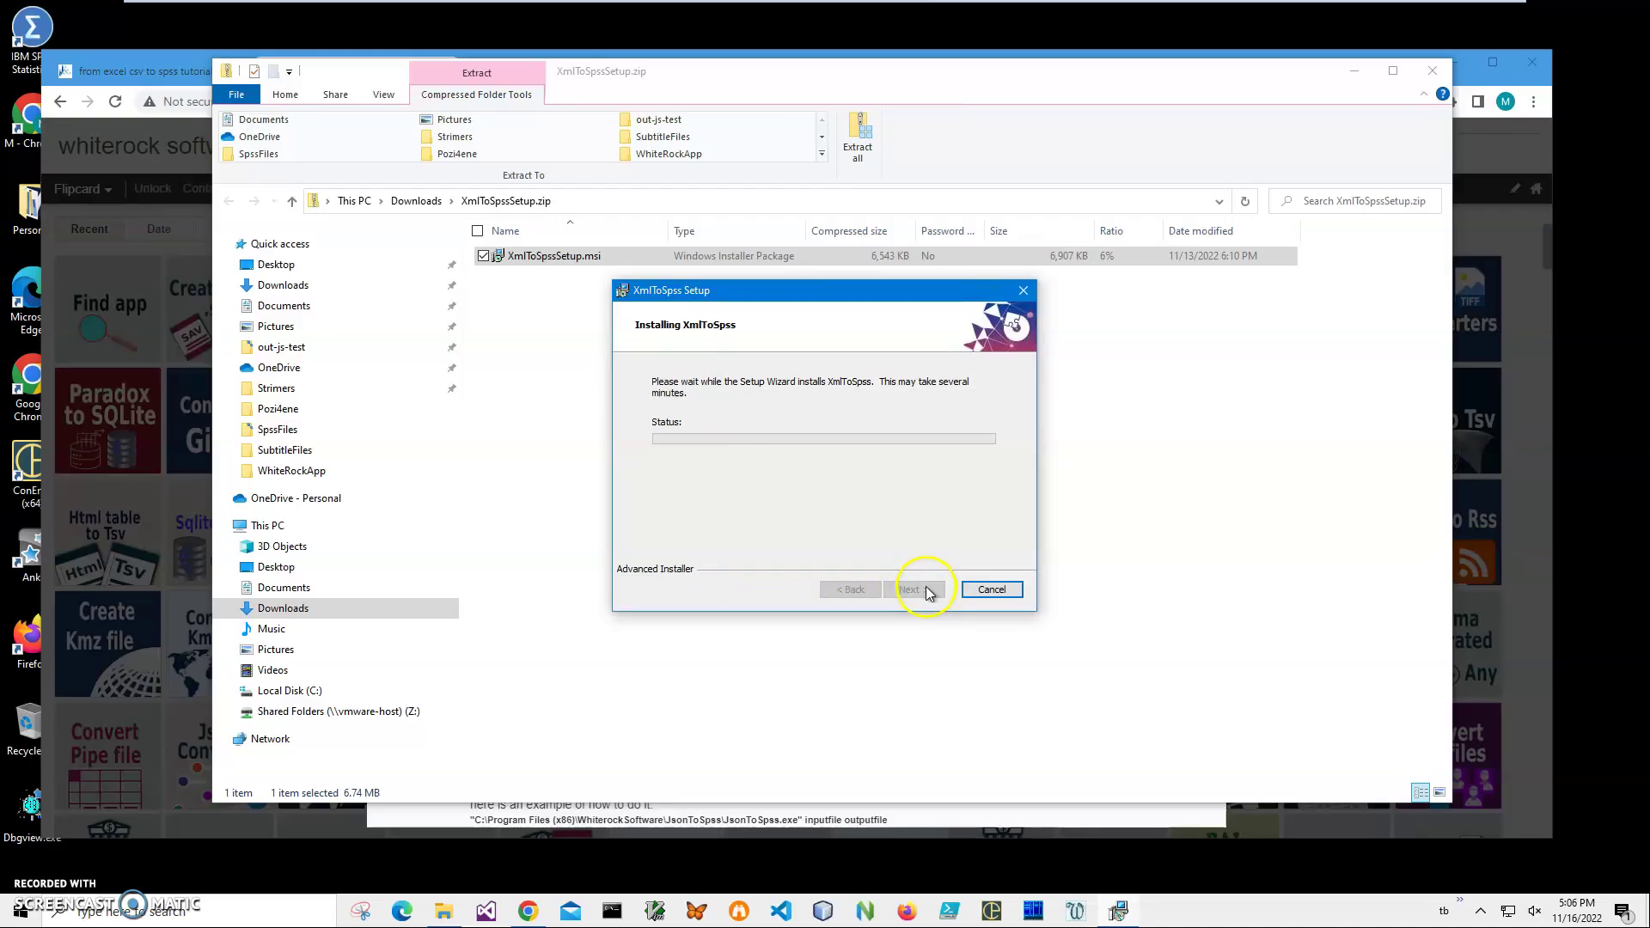
left_click(913, 592)
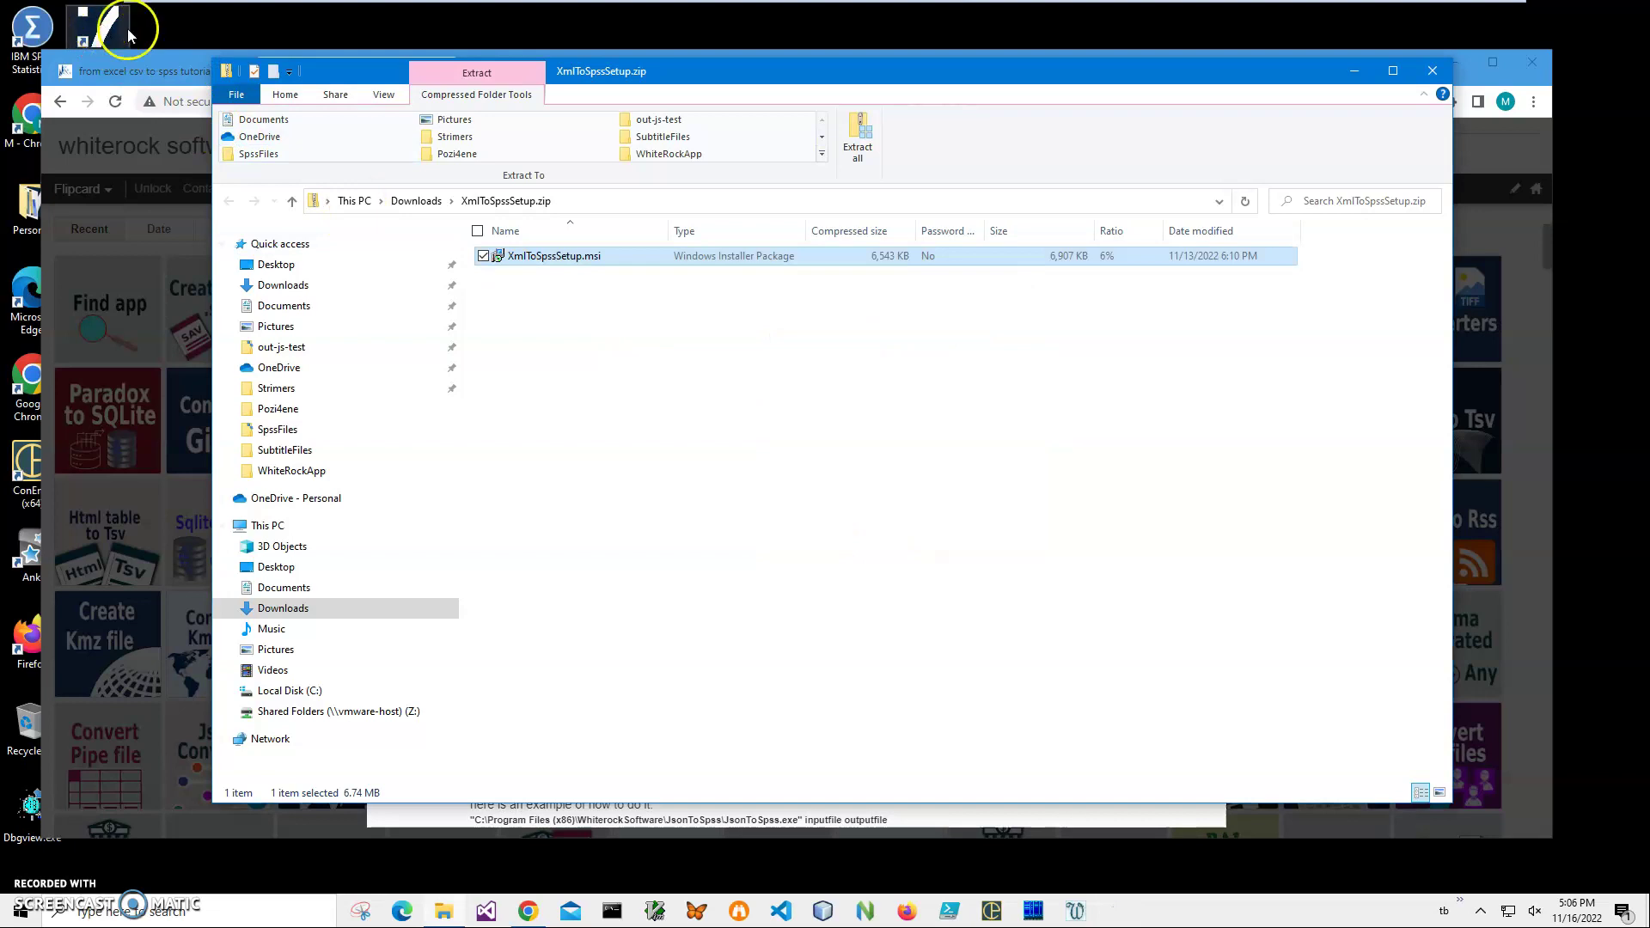
left_click(1430, 69)
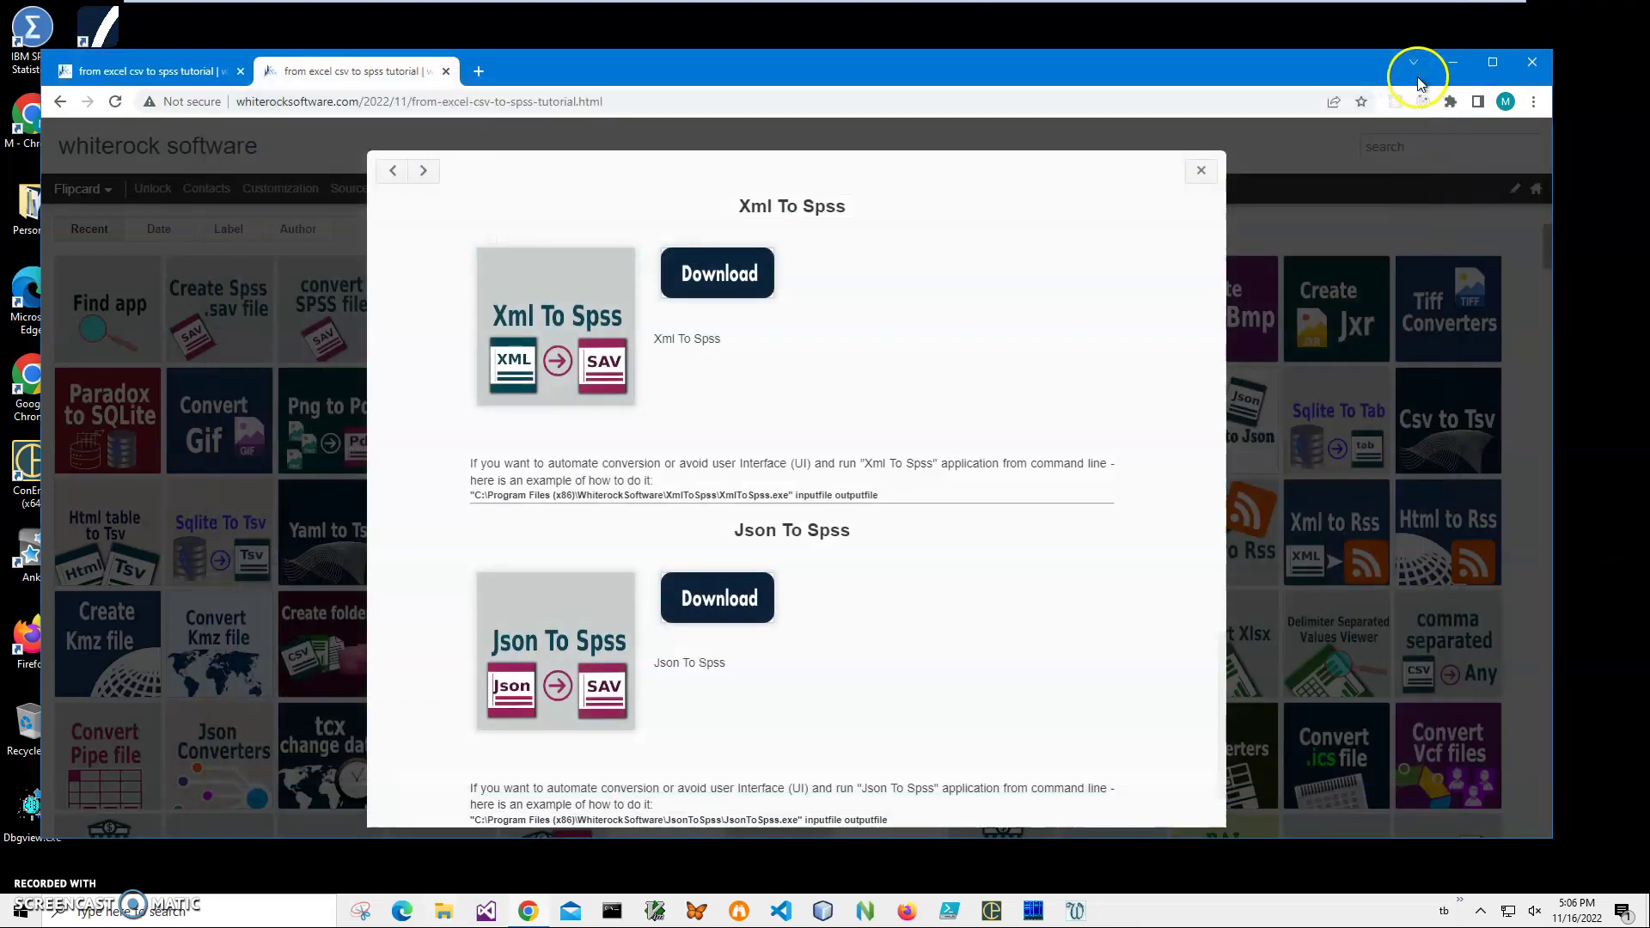
- Launch Xml To Spss, load MyBankData.xml as the input file, and advance to Step 2
left_click(1521, 65)
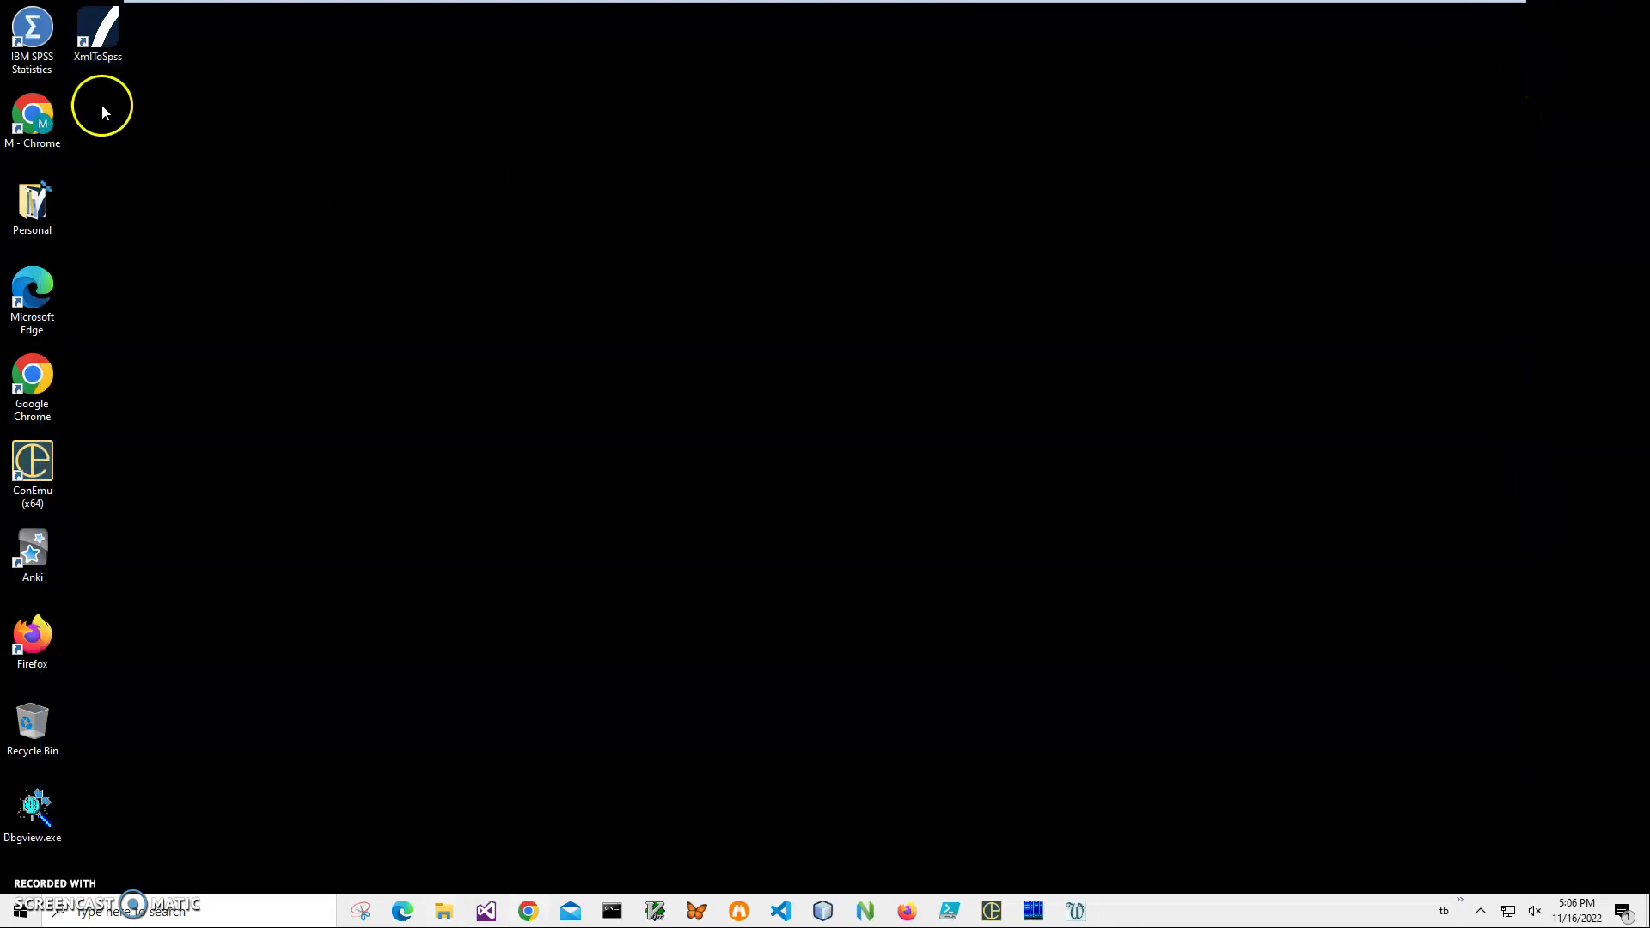
double_click(97, 32)
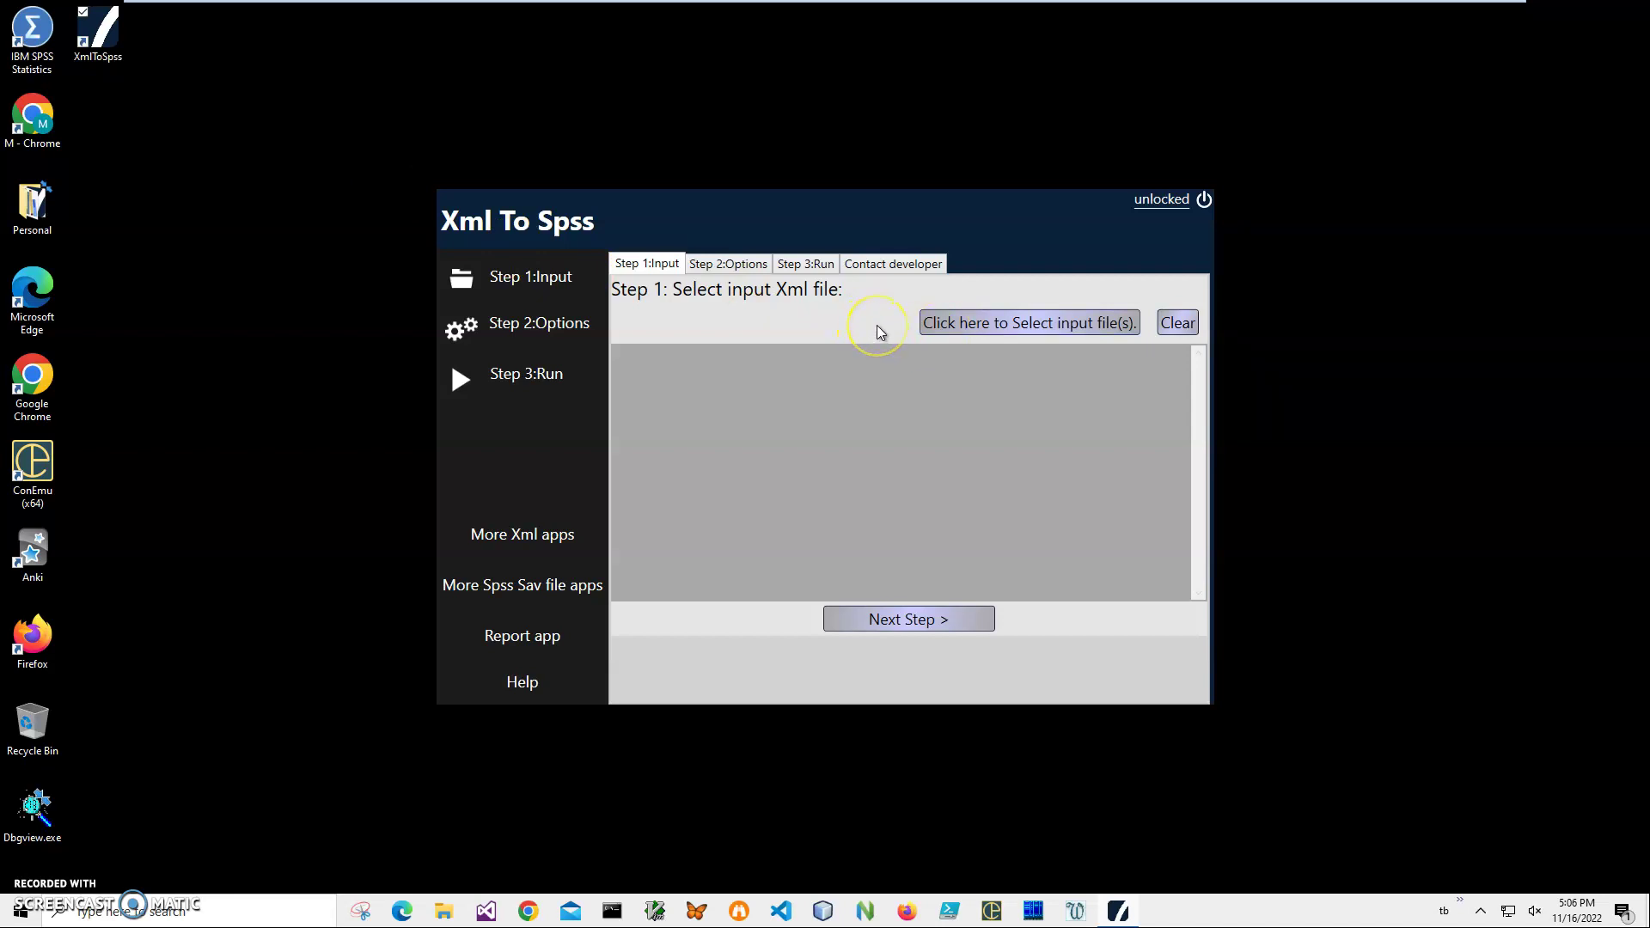
left_click(940, 322)
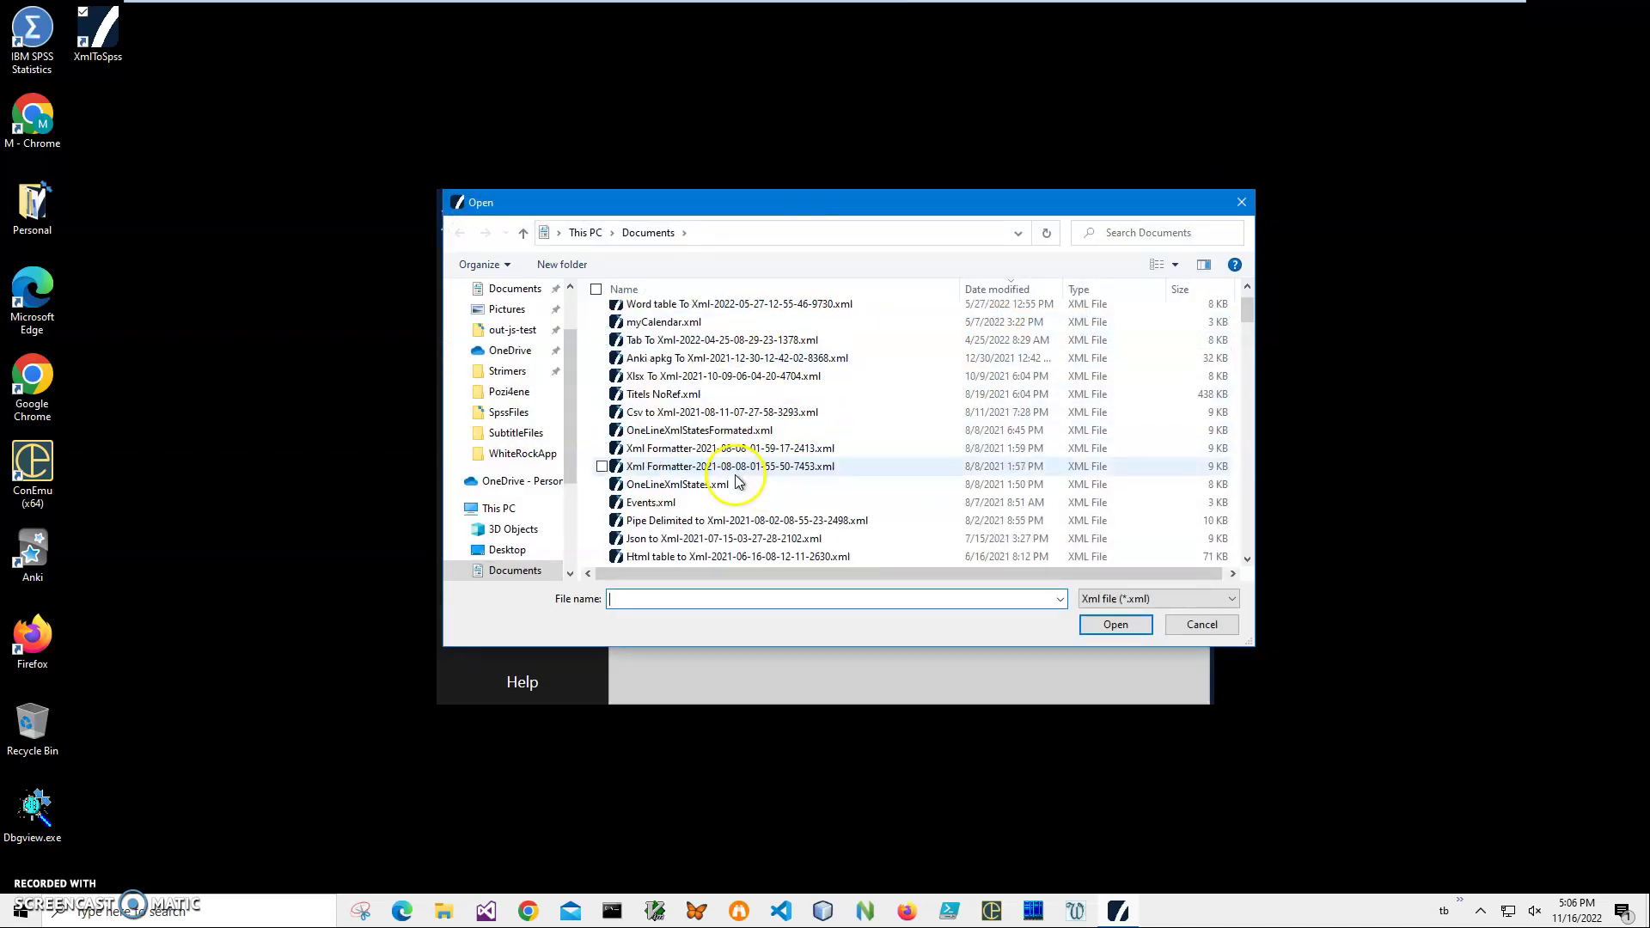
scroll(737, 477, "down", 2)
scroll(736, 479, "down", 4)
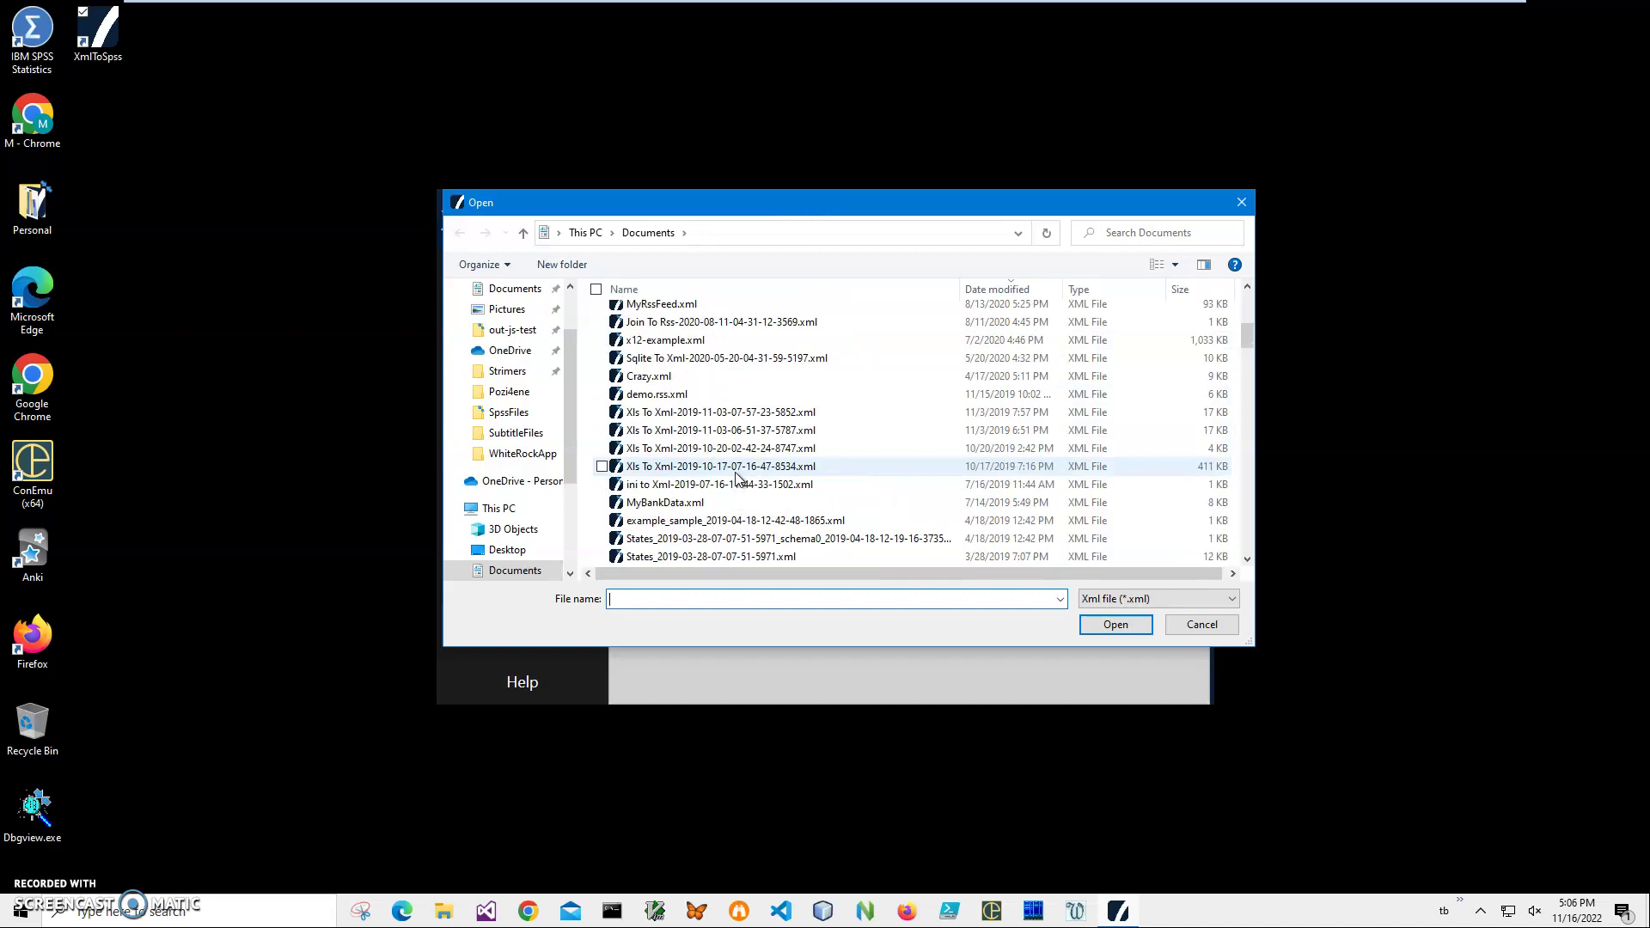
left_click(679, 503)
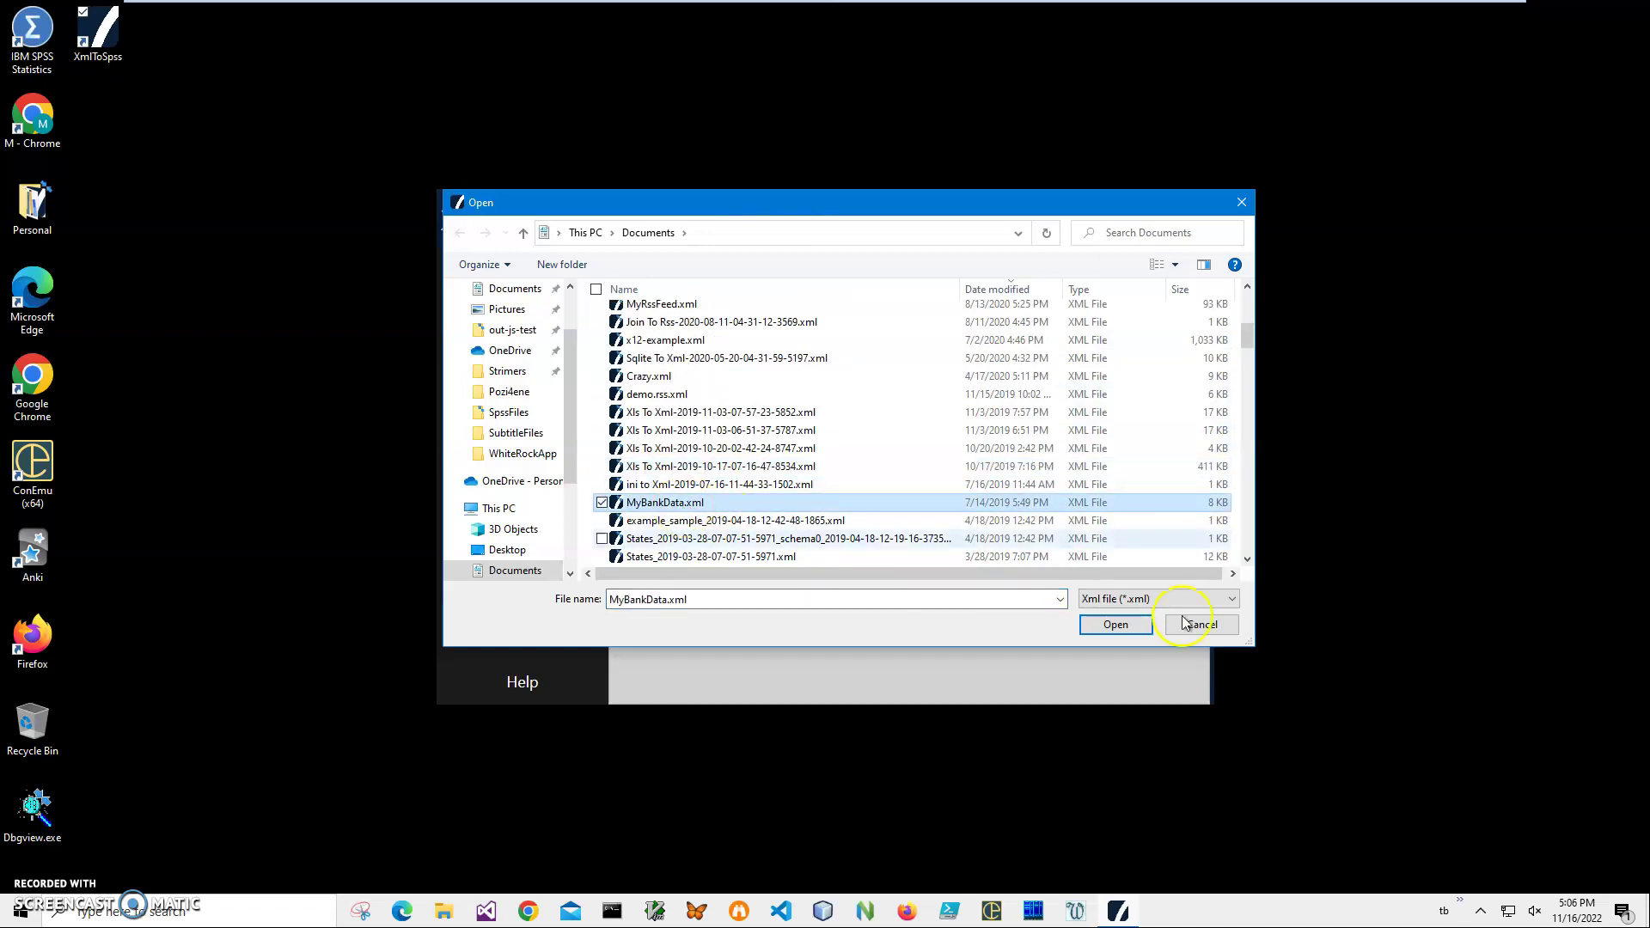
left_click(1117, 625)
left_click(951, 620)
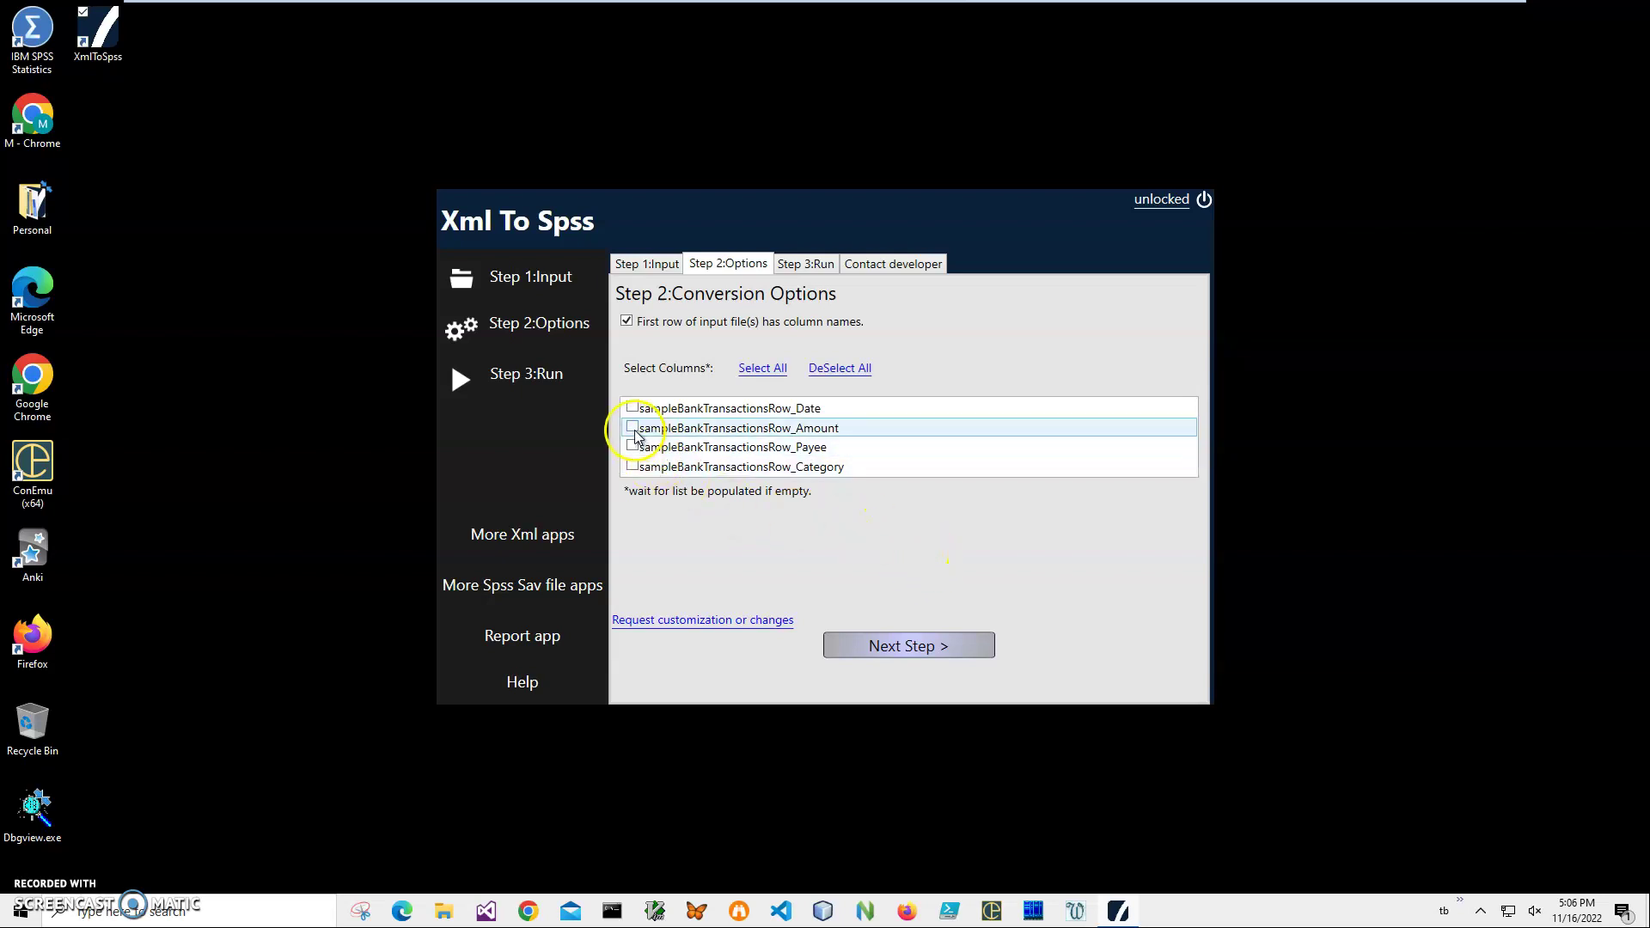
left_click(762, 368)
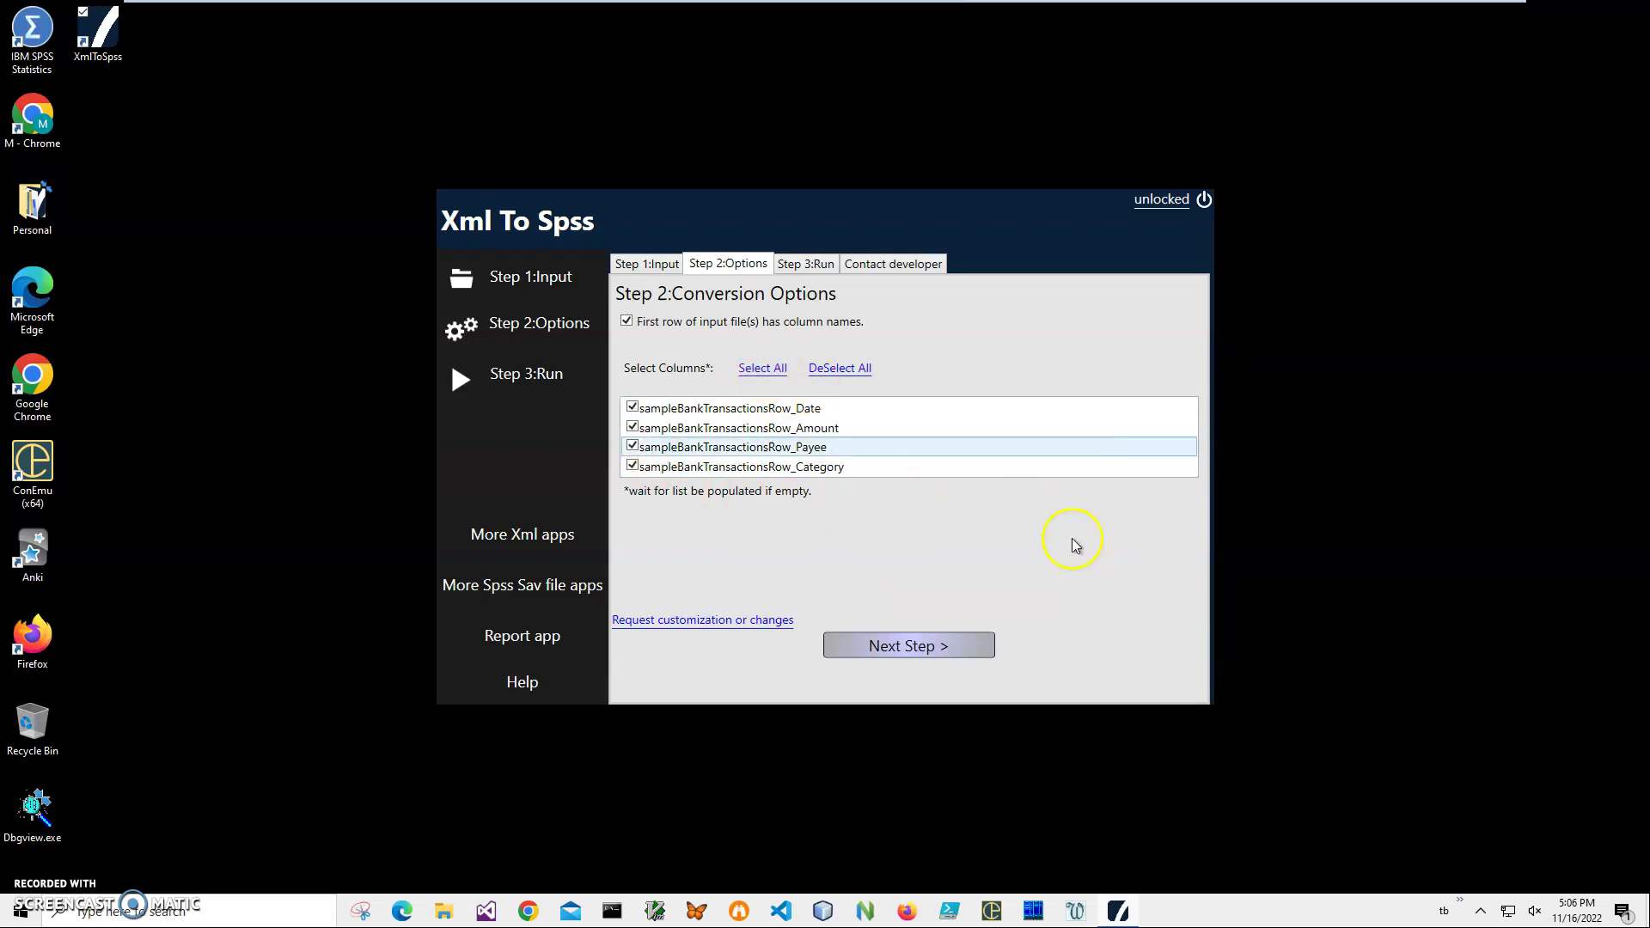
left_click(886, 653)
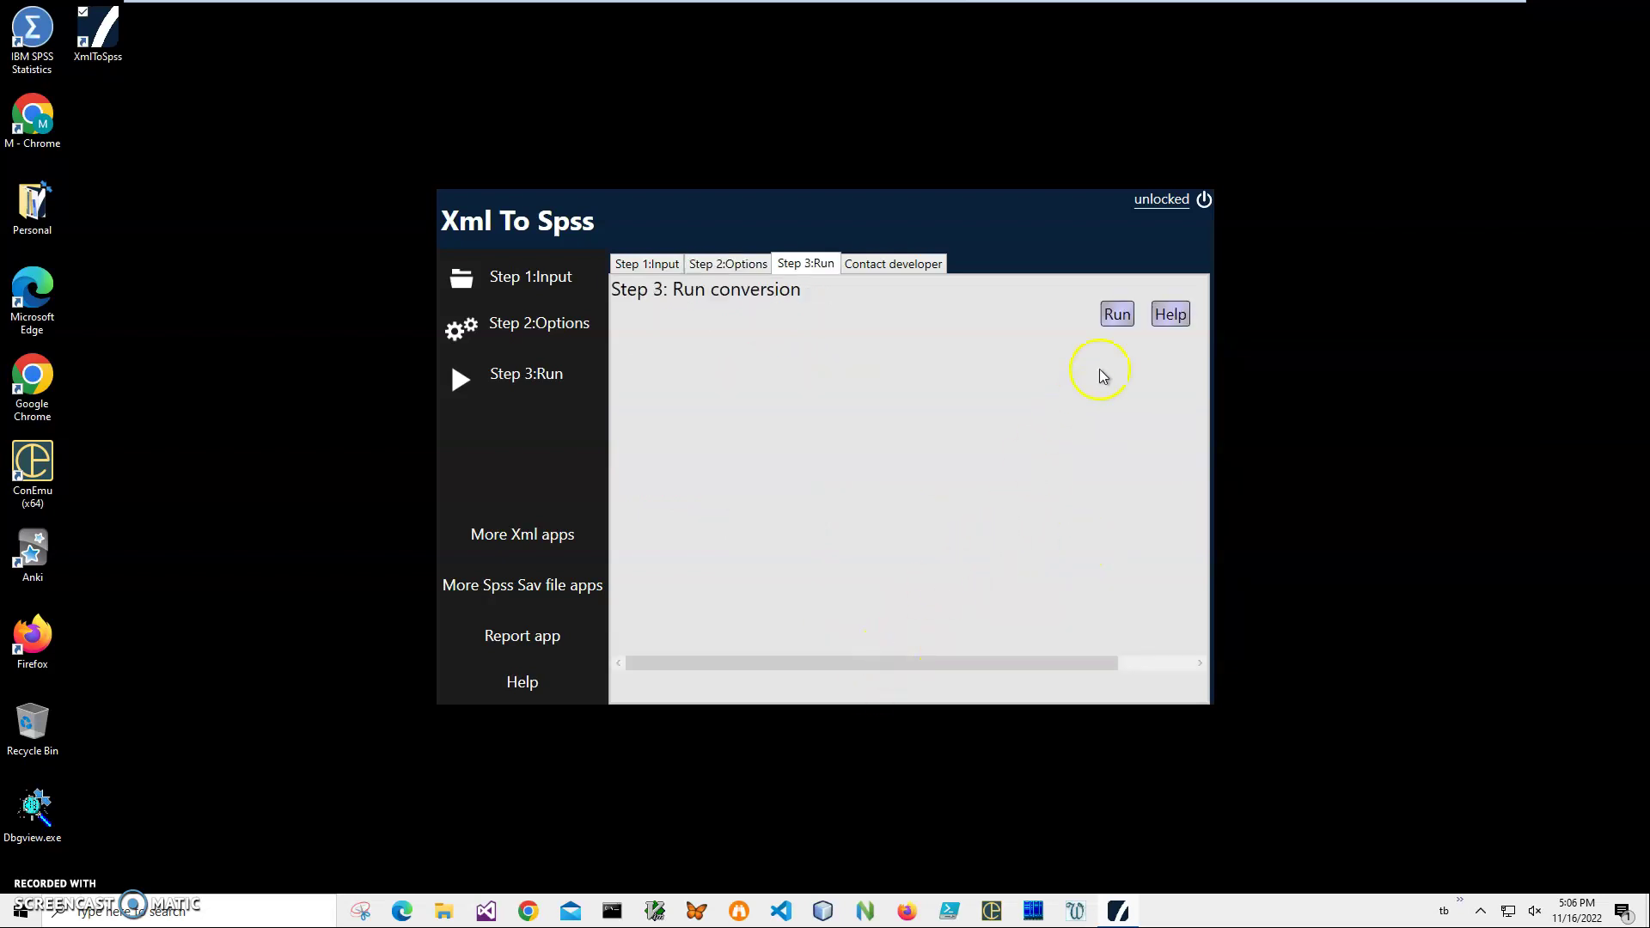
left_click(1123, 317)
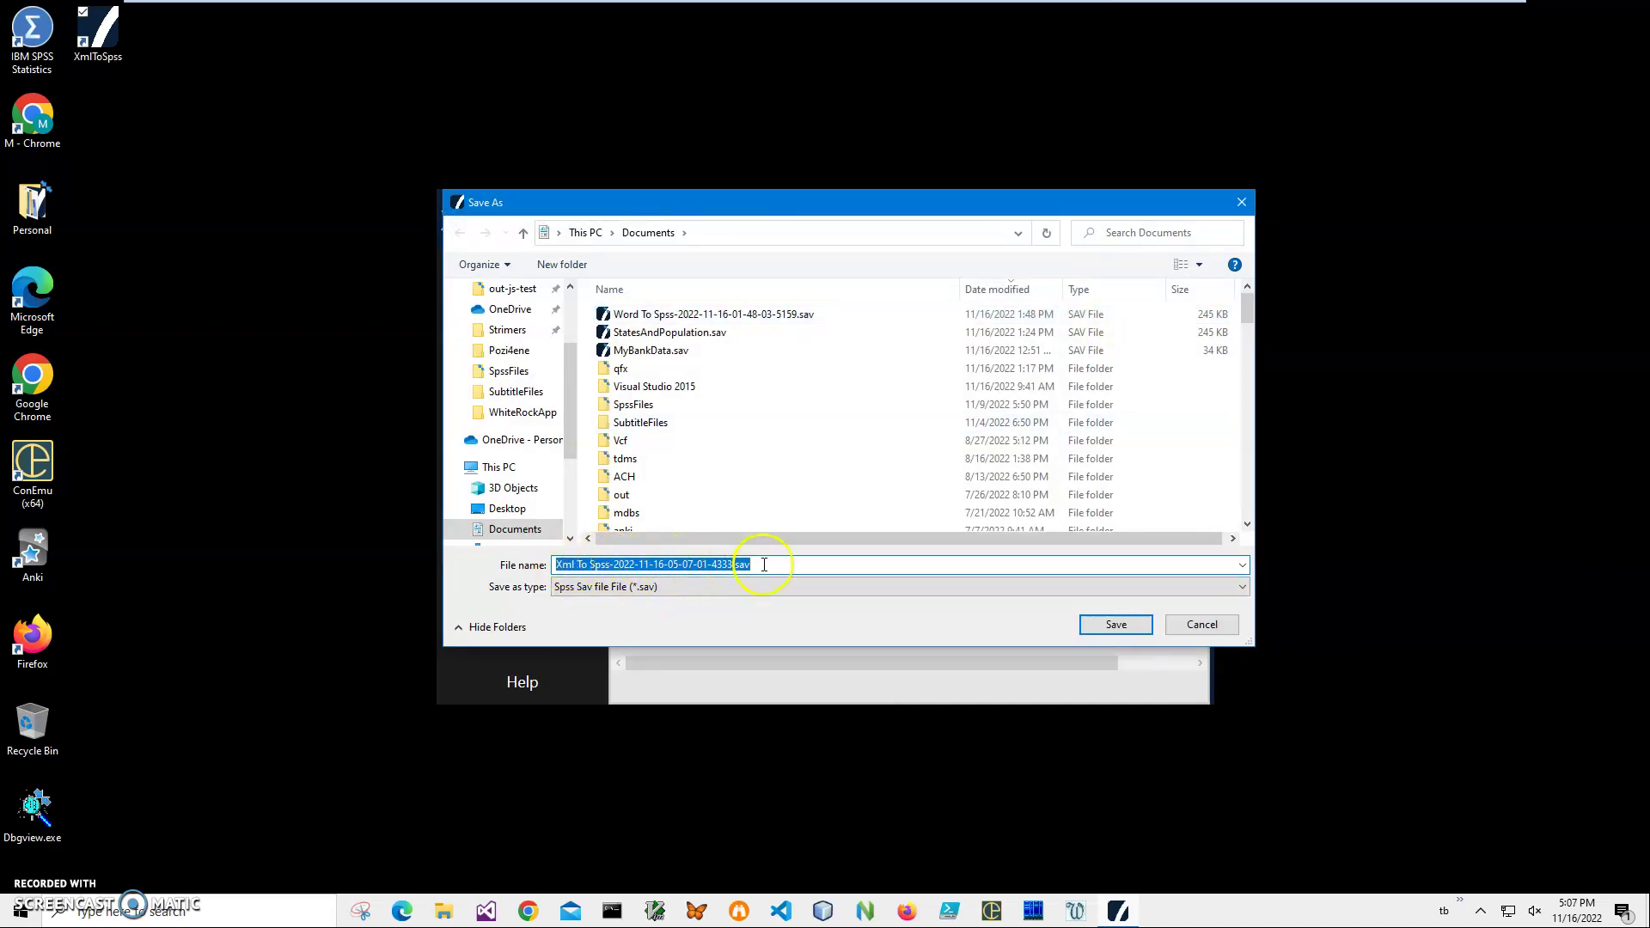
left_click(1110, 624)
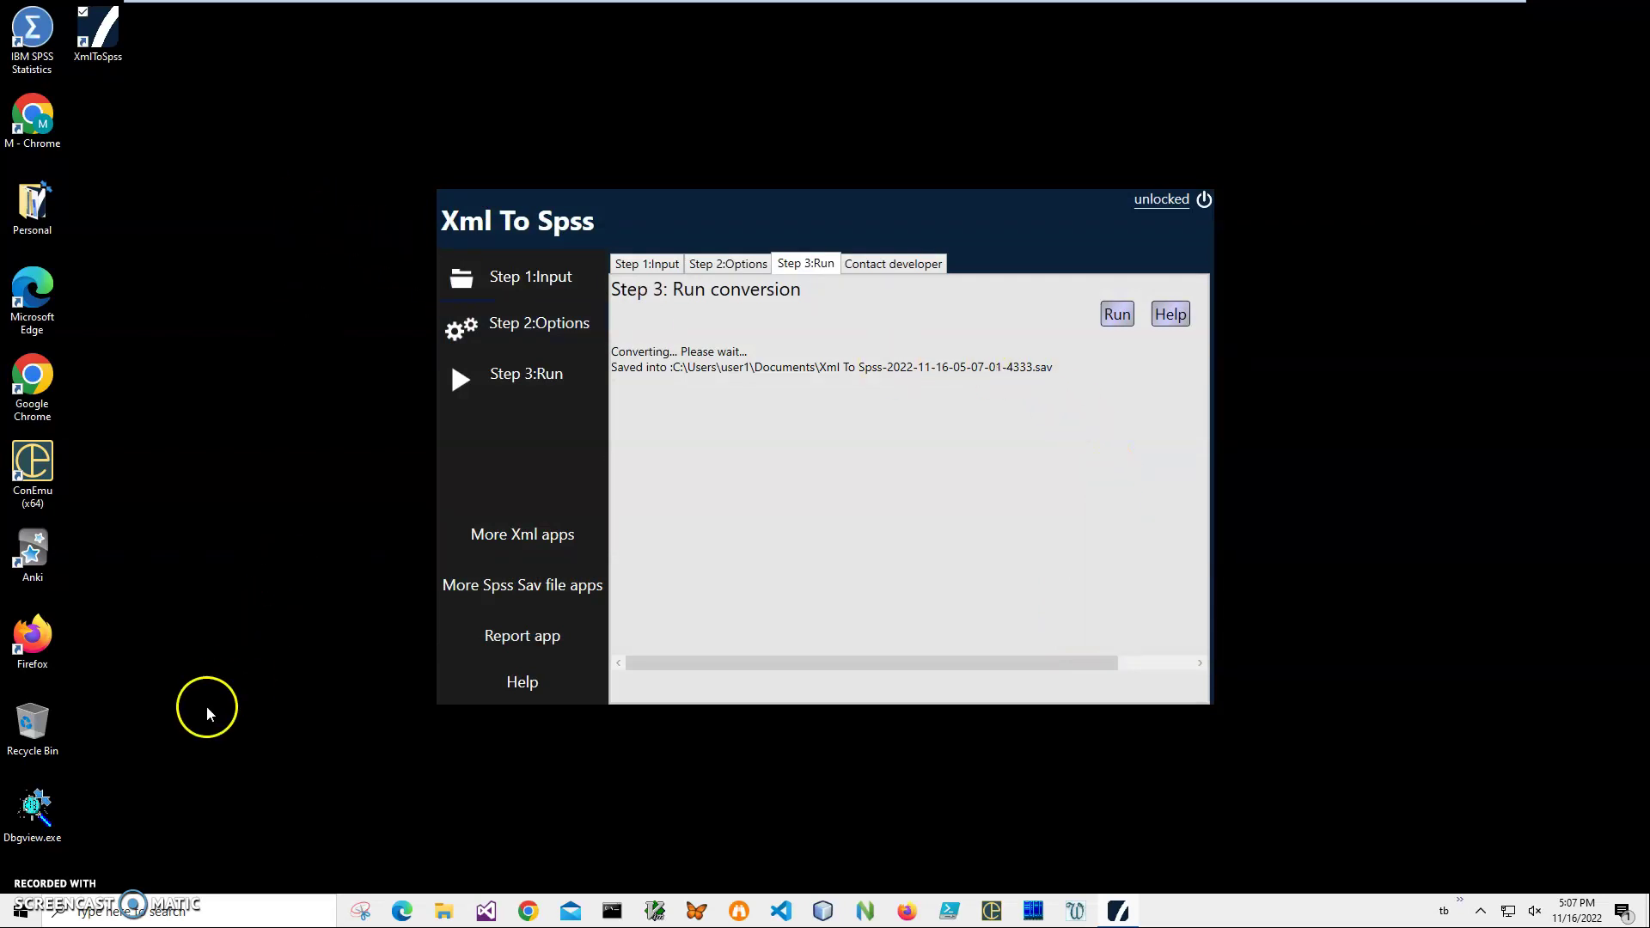
double_click(39, 39)
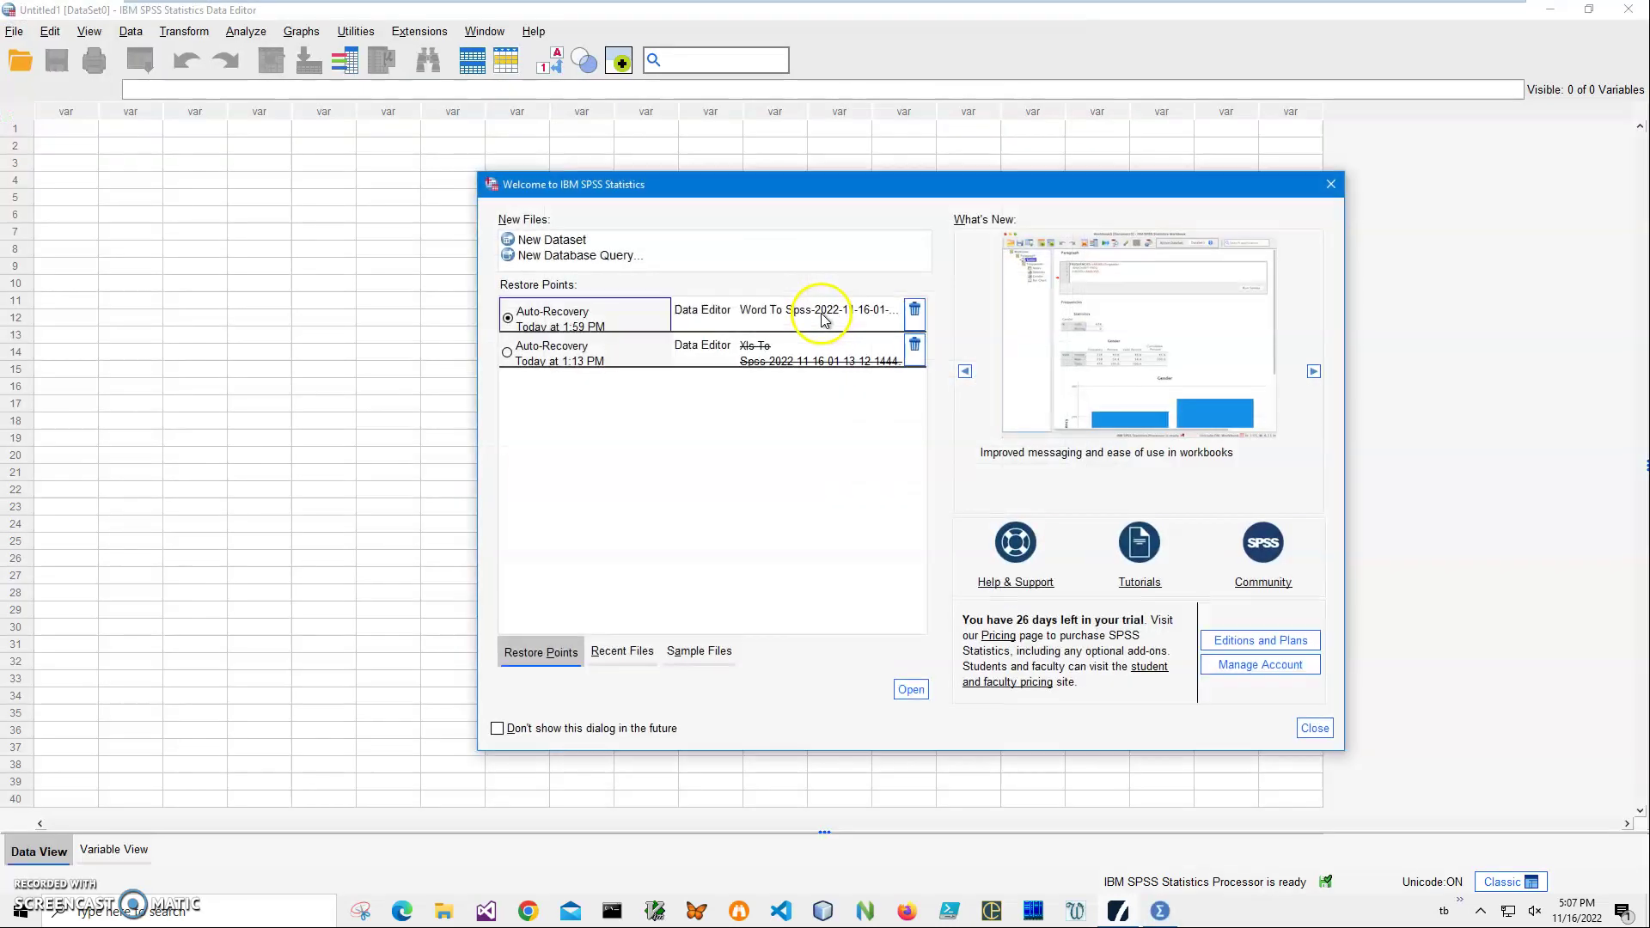
left_click(1331, 183)
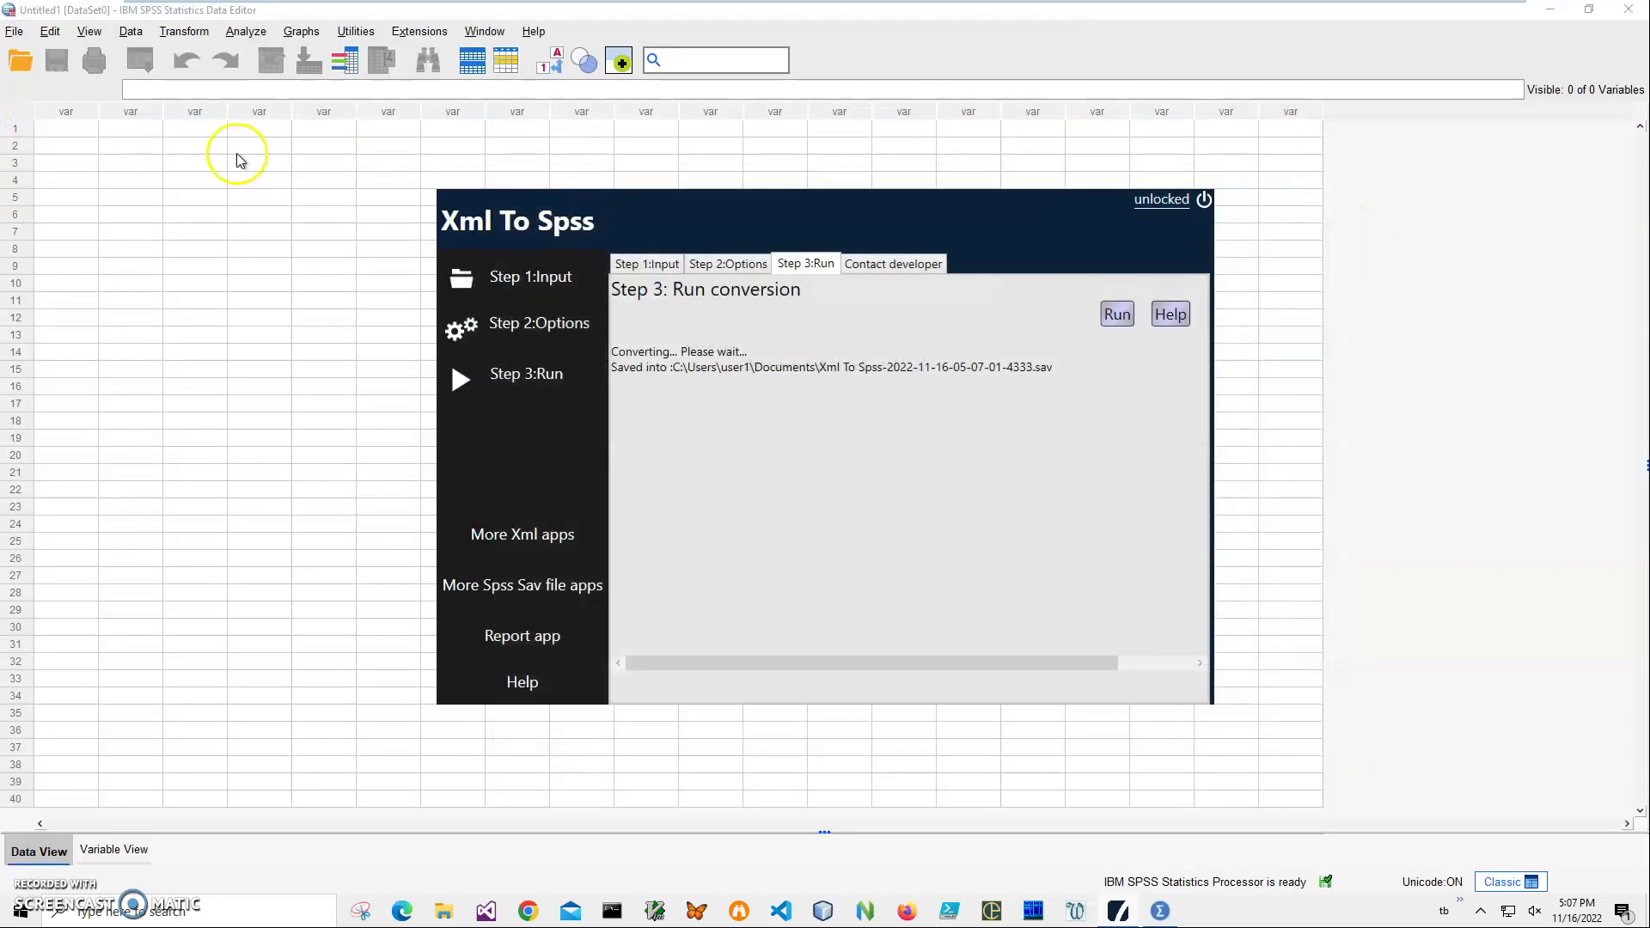
left_click(1169, 35)
left_click(21, 61)
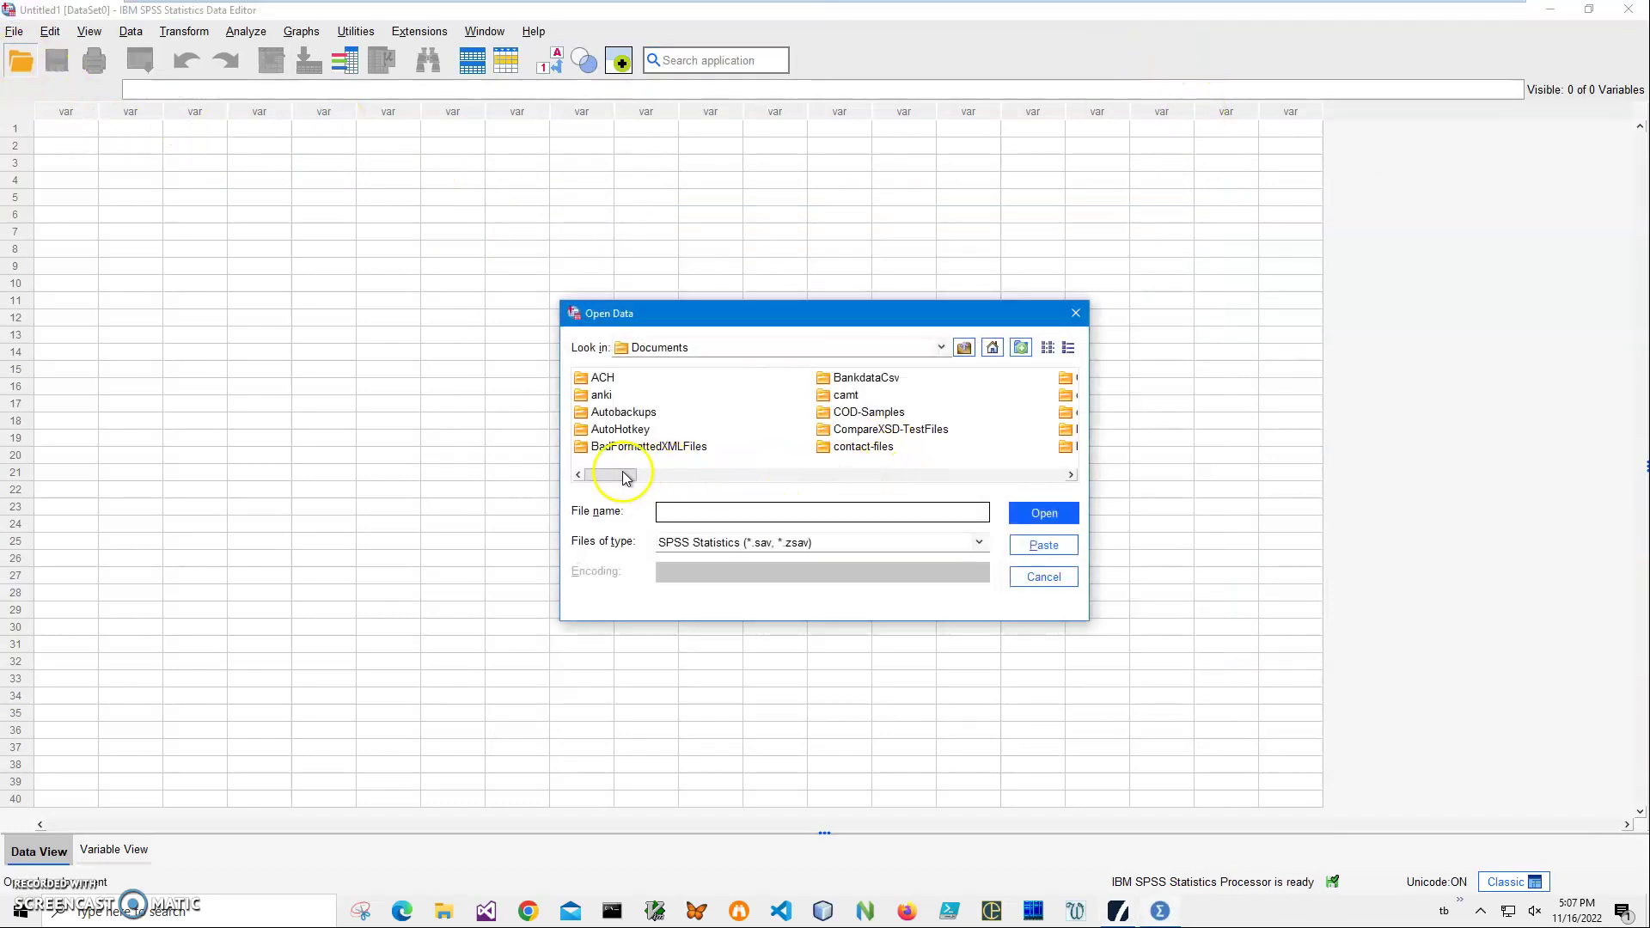
left_click_drag(627, 475, 1015, 457)
left_click(997, 413)
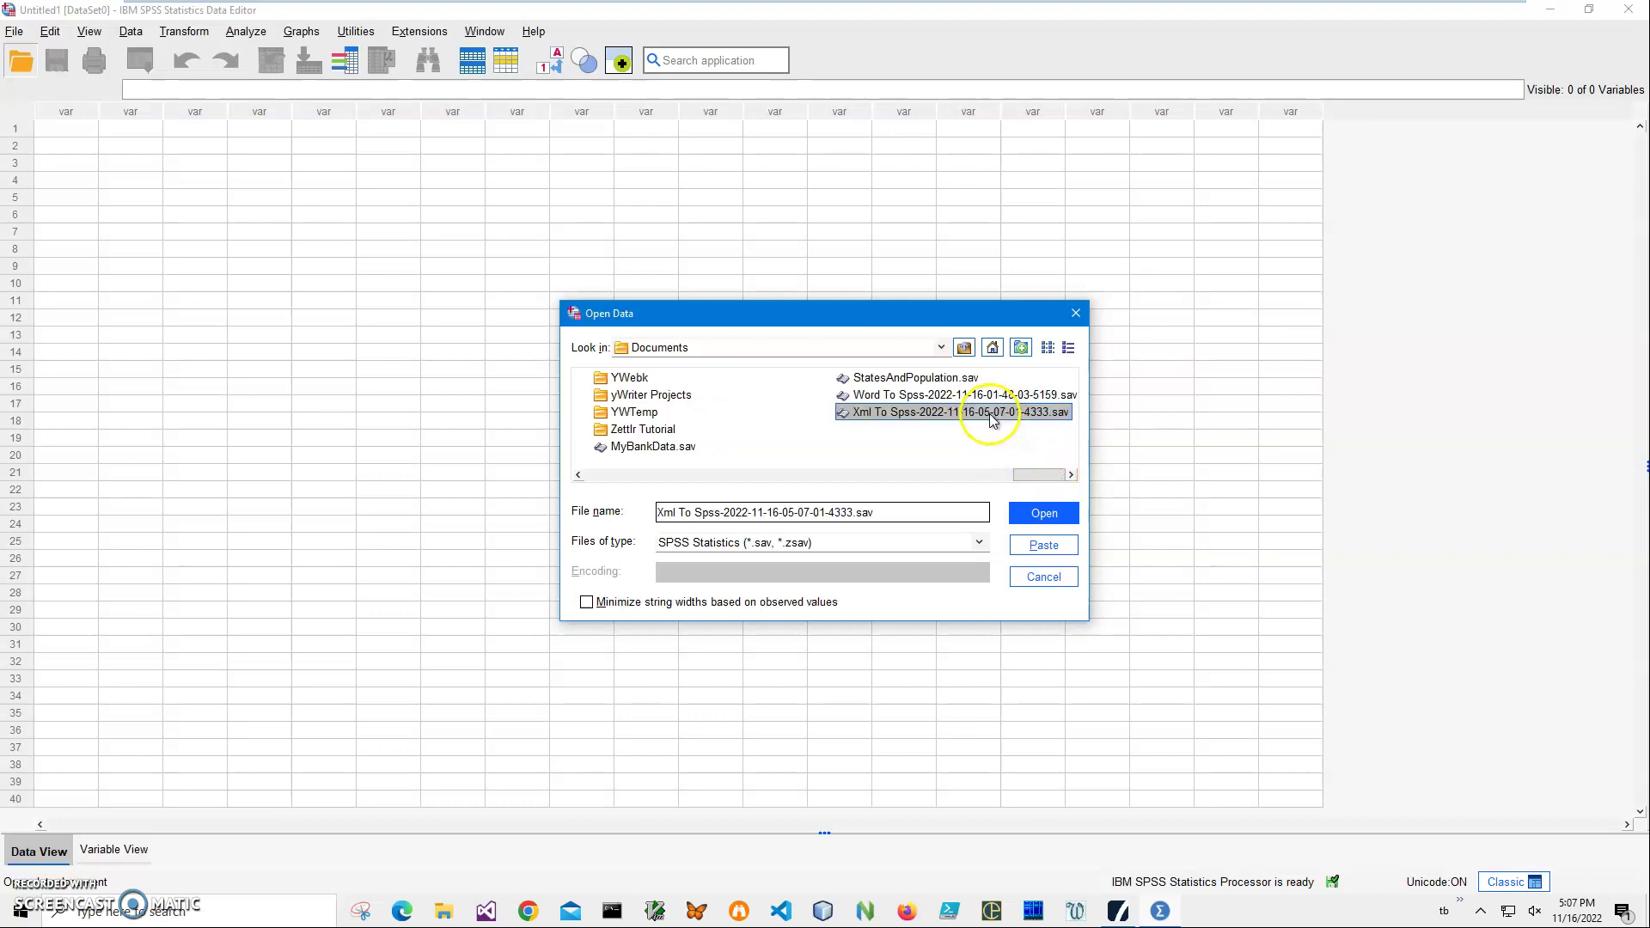
left_click(1058, 525)
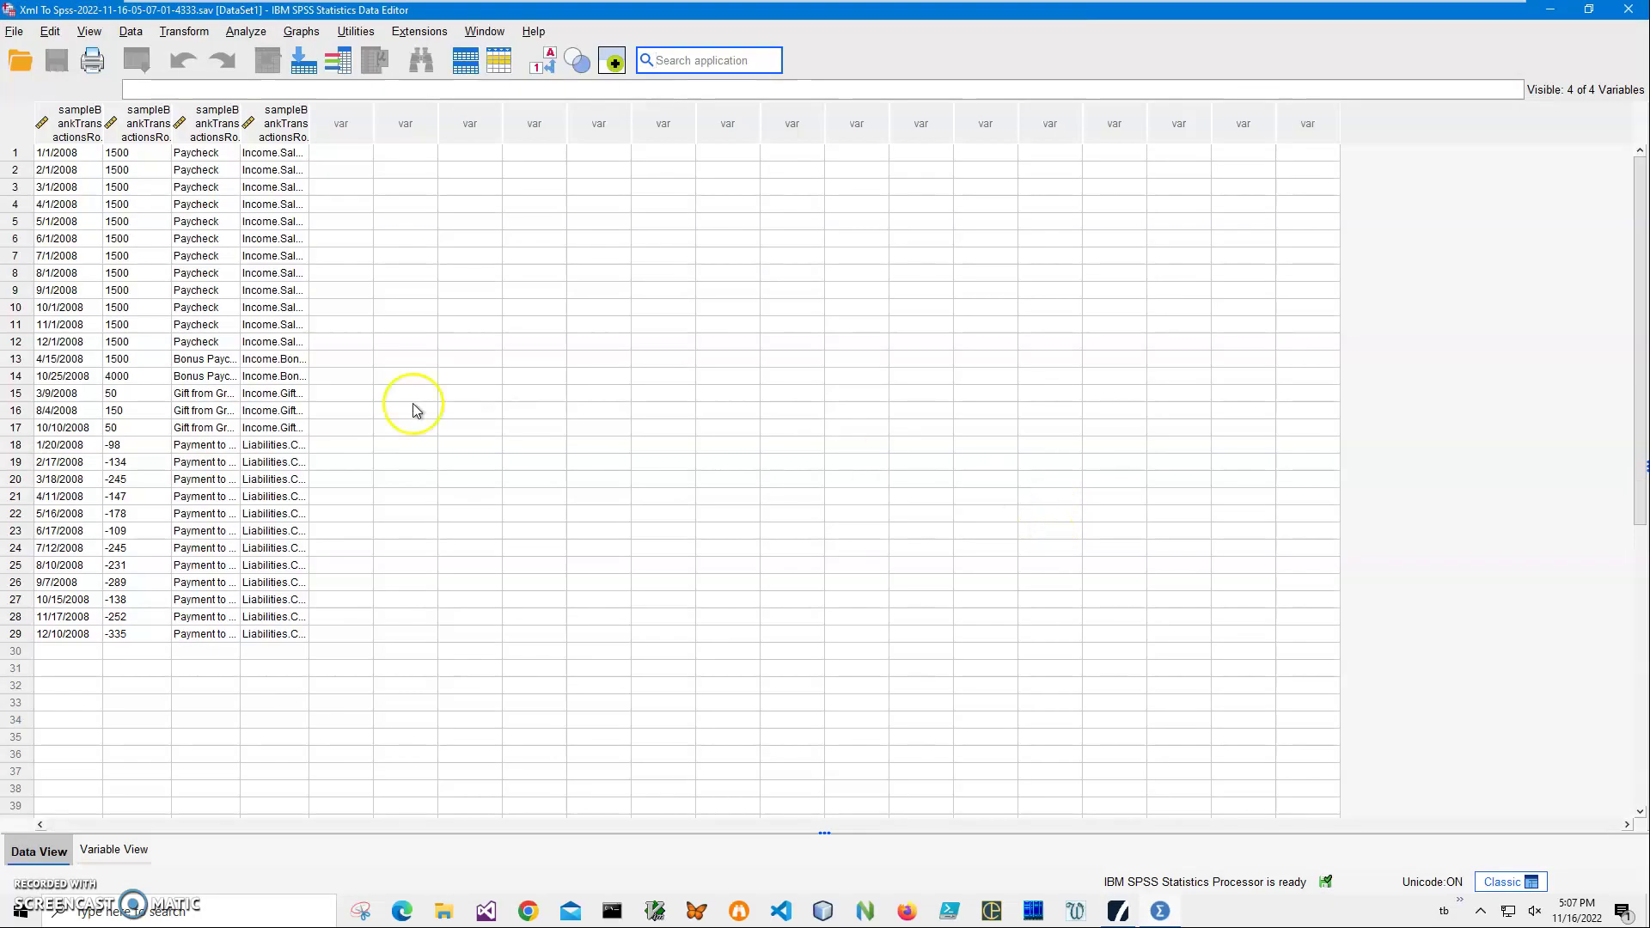
left_click(120, 238)
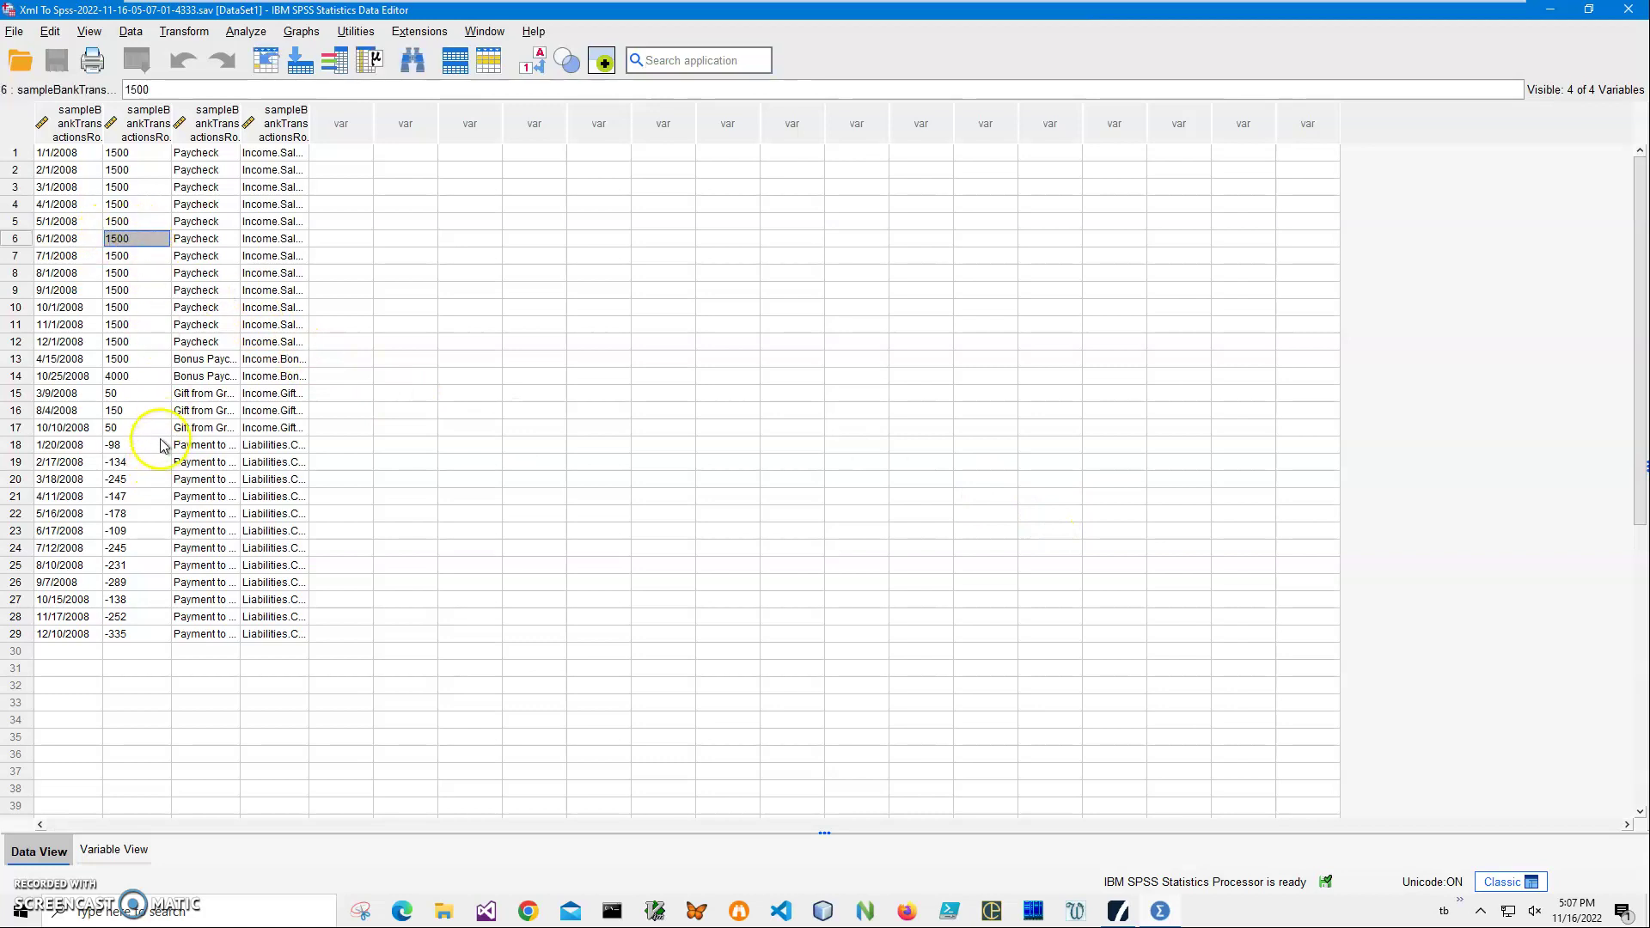